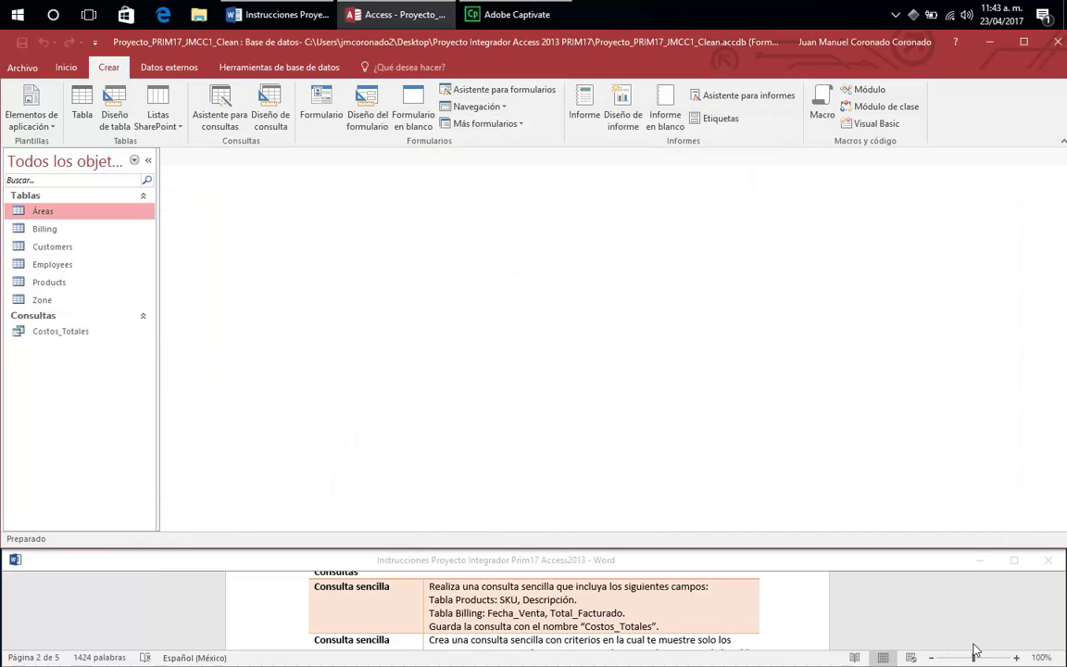
Step: Start a new query in design view and add the Products table to it
click(880, 572)
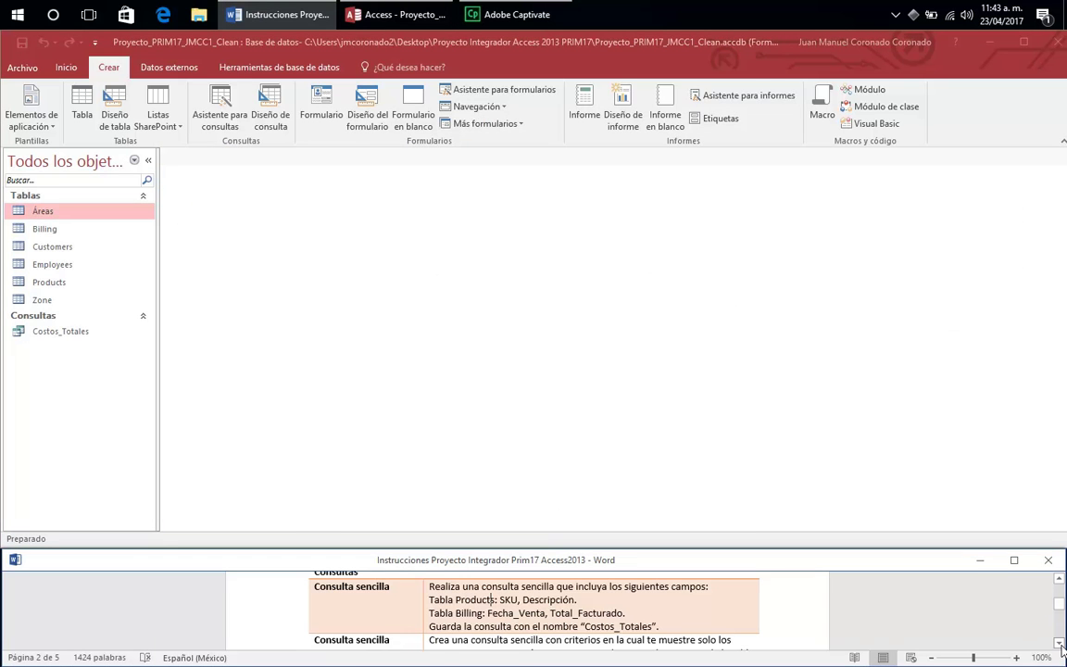
scroll(1061, 645, down, 2)
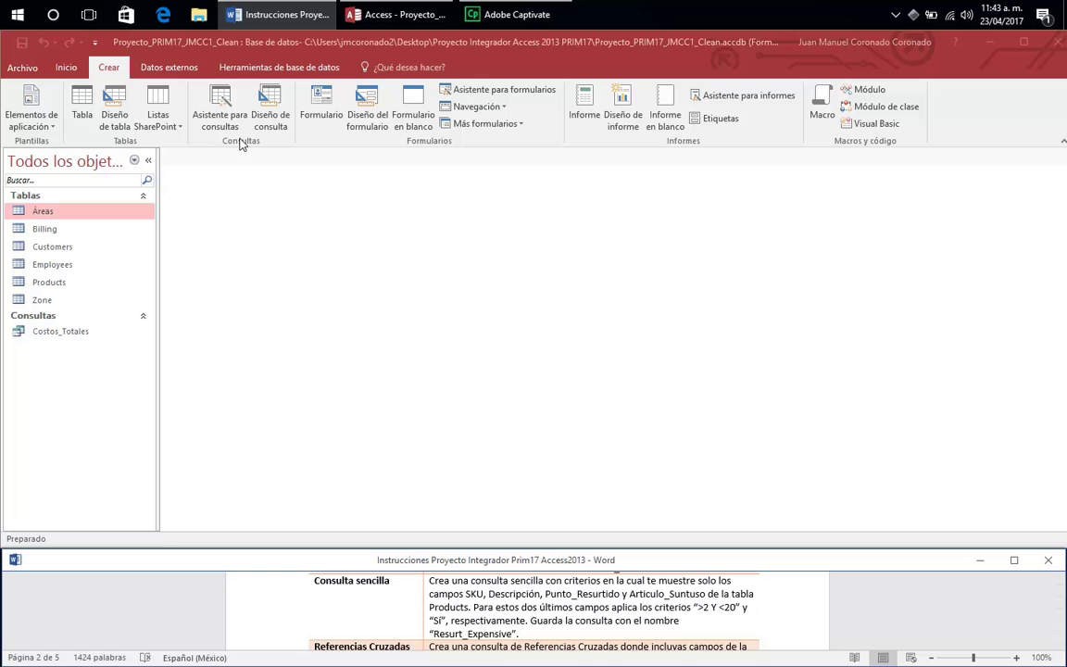
click(267, 106)
click(267, 106)
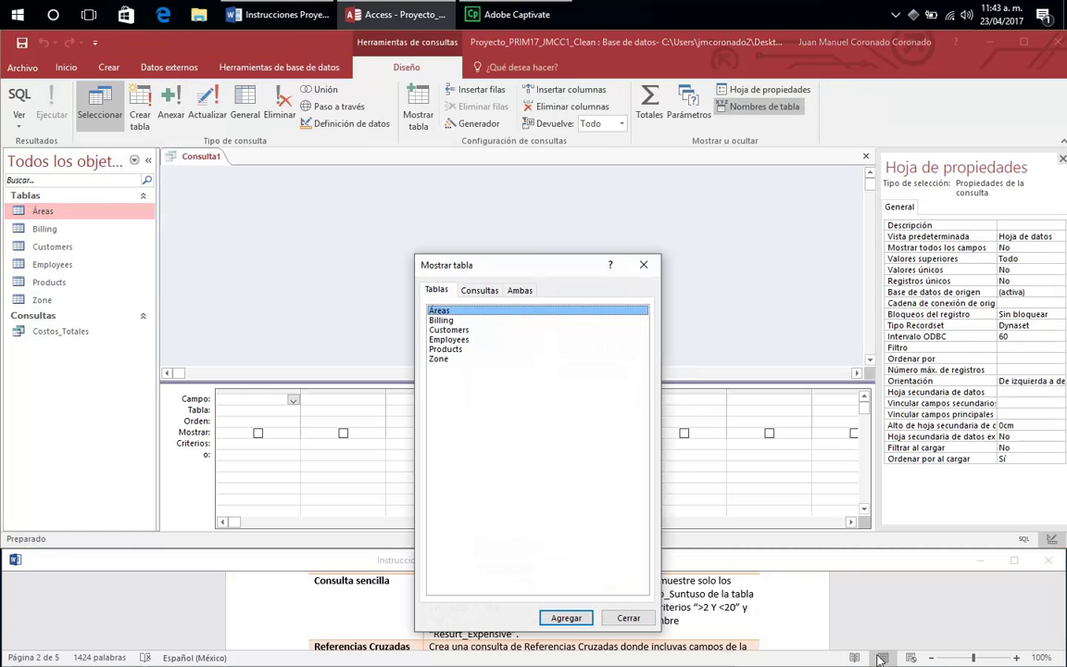
drag(535, 276, 668, 139)
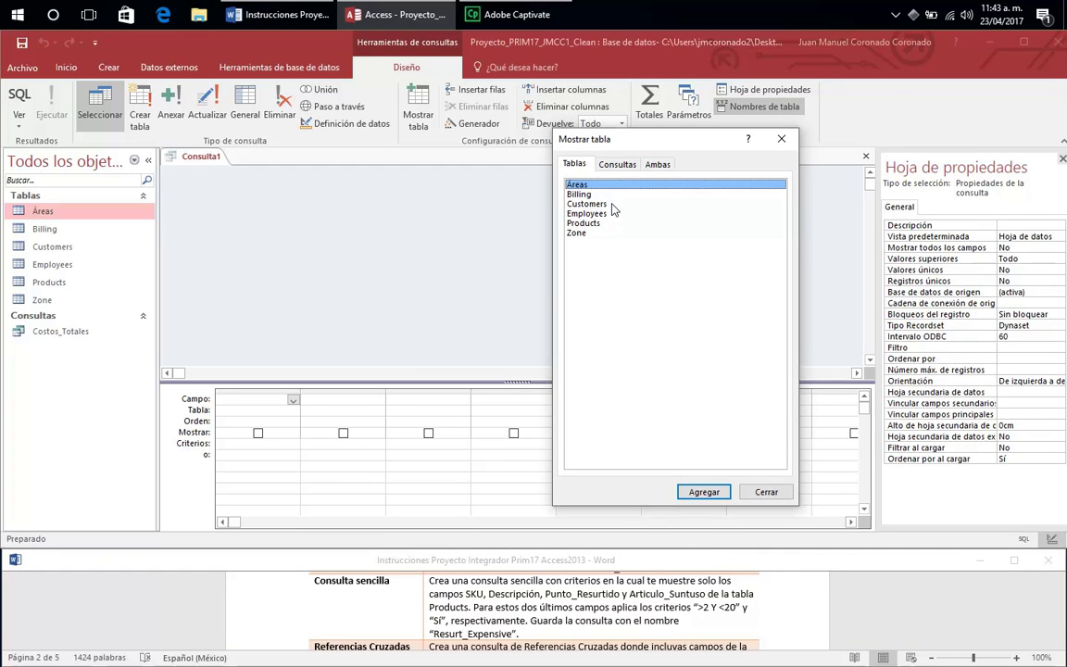
double_click(583, 223)
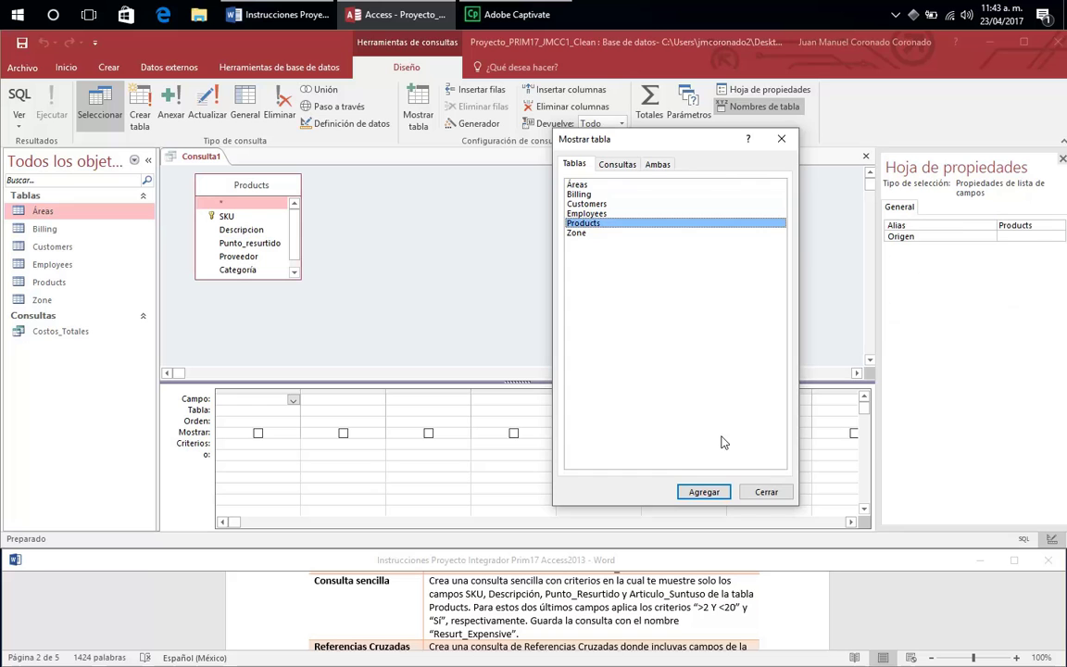
click(764, 492)
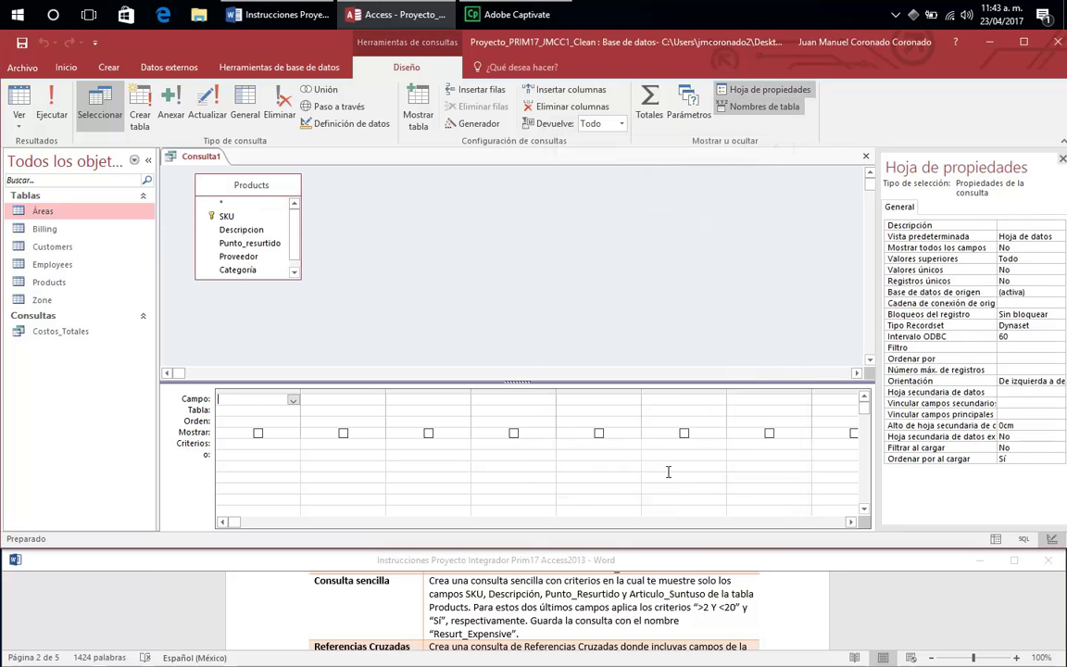
Step: Add the SKU, Descripcion, Punto_resurtido and Articulo_Suntuoso fields from Products to the query grid
double_click(233, 216)
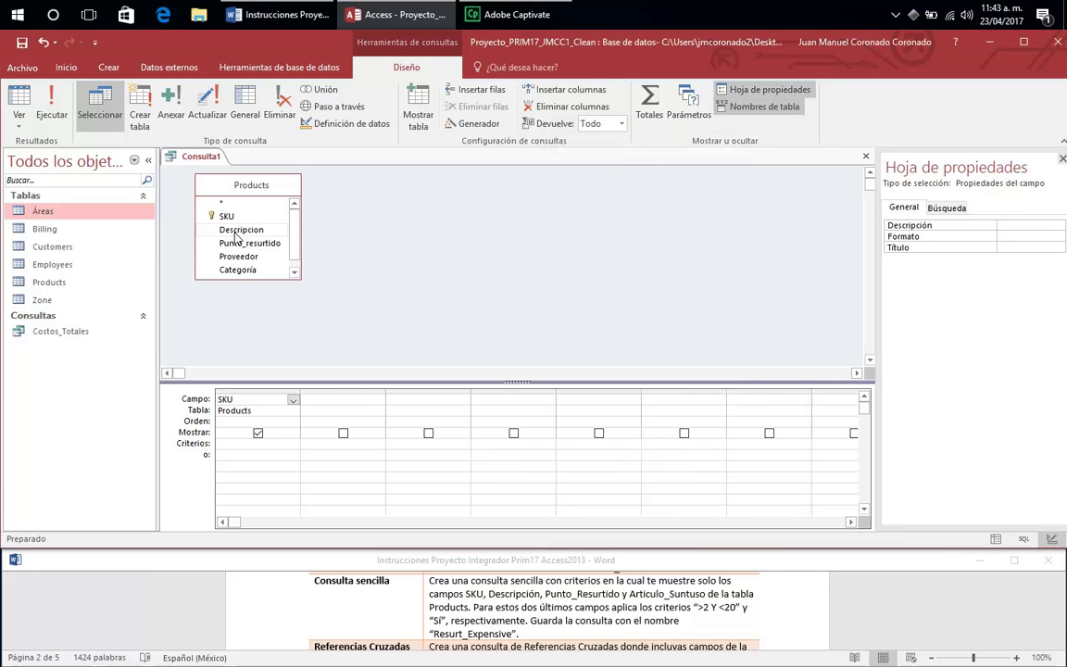
double_click(237, 231)
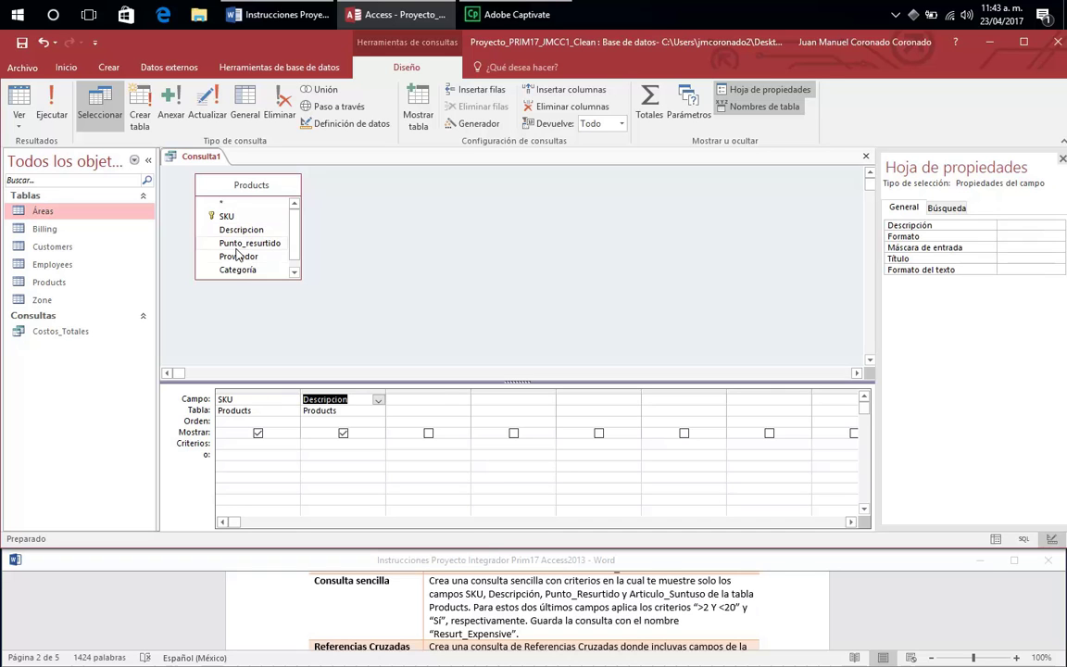
double_click(247, 243)
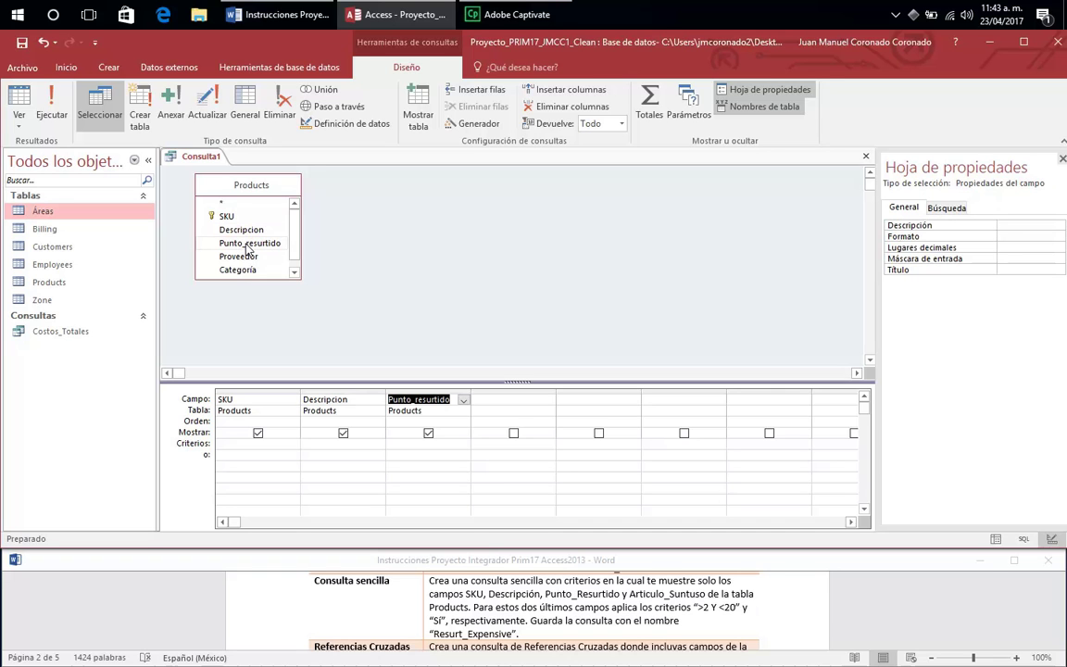
scroll(273, 273, down, 1)
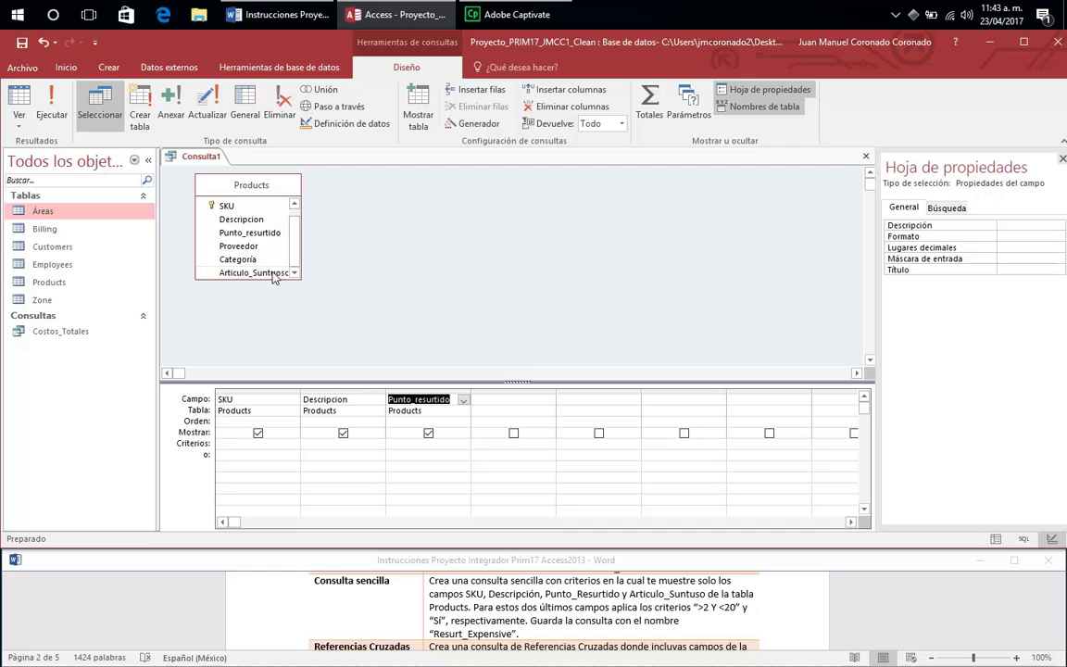
double_click(233, 273)
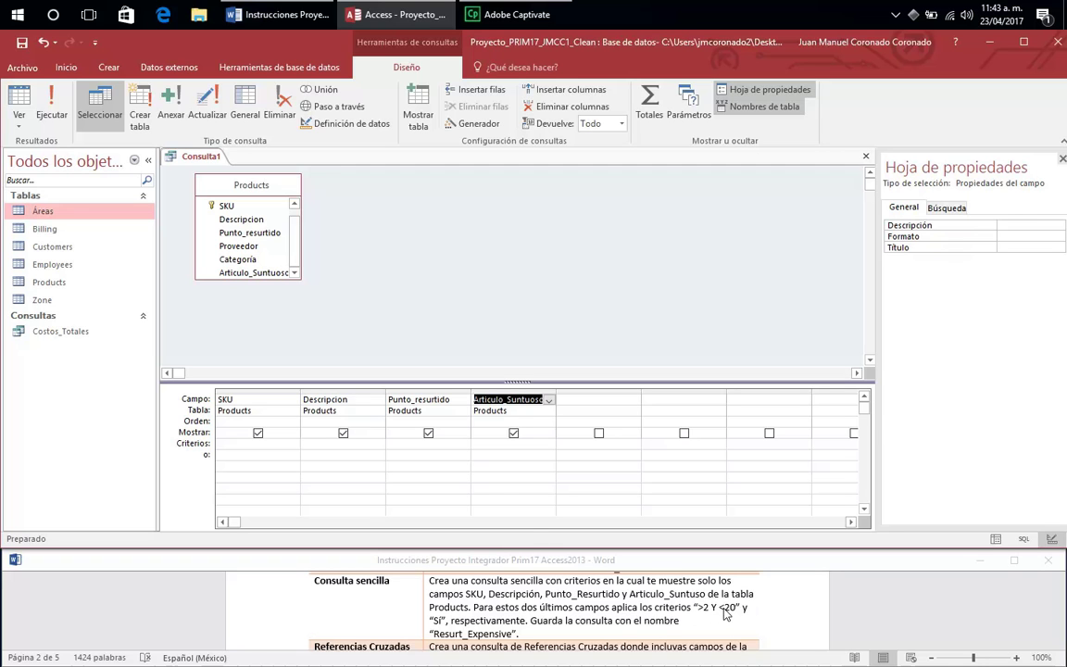
Step: Set the criteria to ">2 Y <20" for Punto_resurtido and "Sí" for Articulo_Suntuoso
click(432, 446)
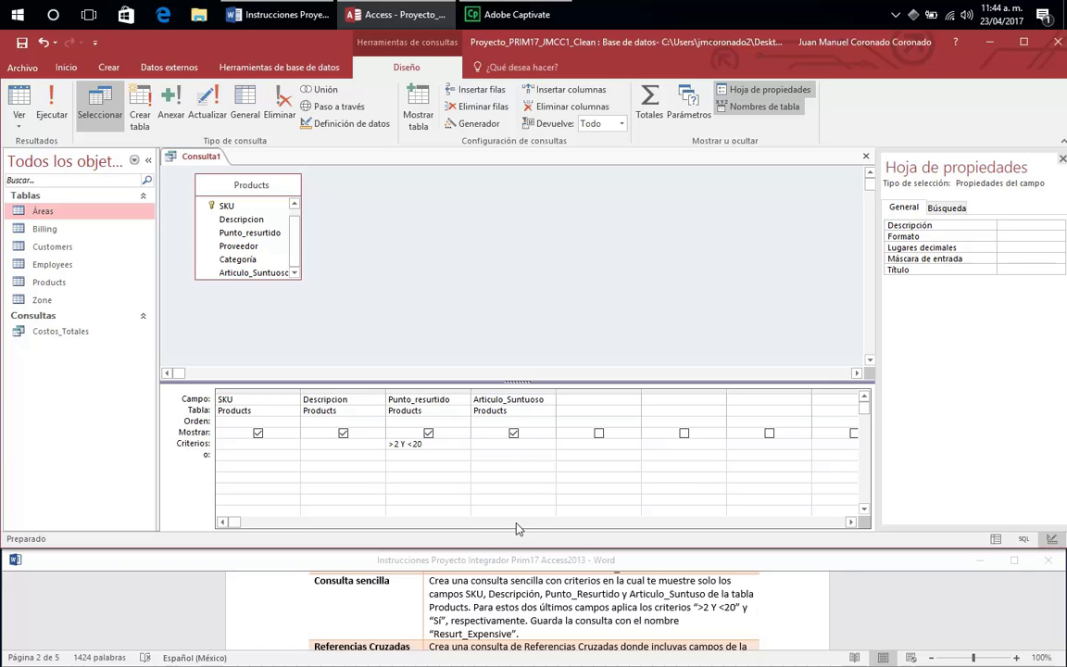
click(536, 445)
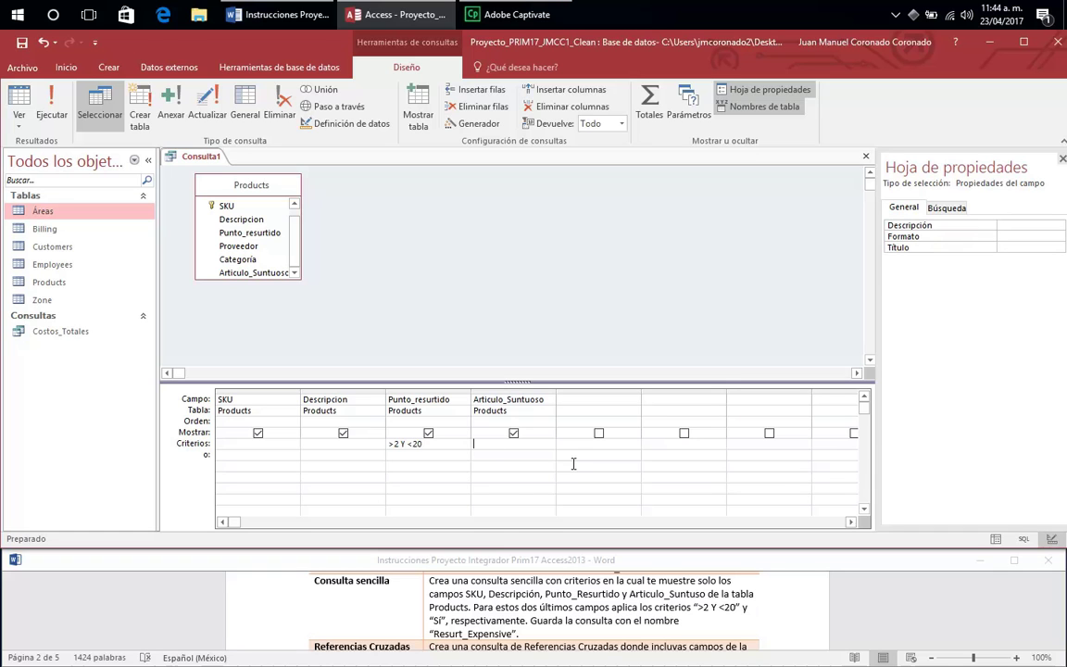
text(Sí)
key(BackSpace)
text(i)
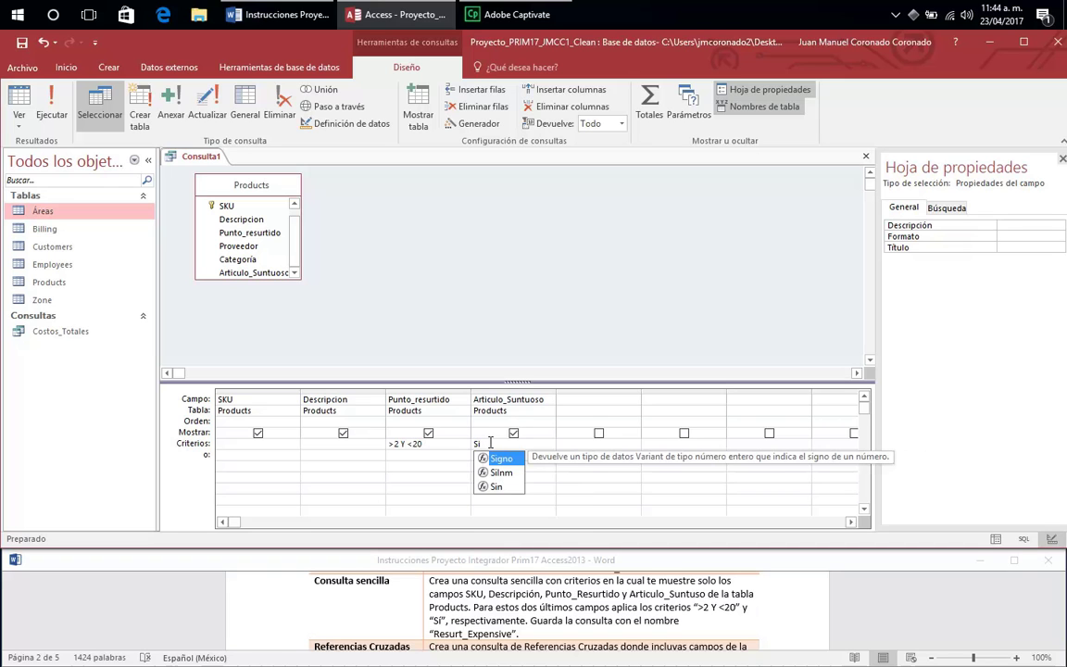
key(BackSpace)
text(í)
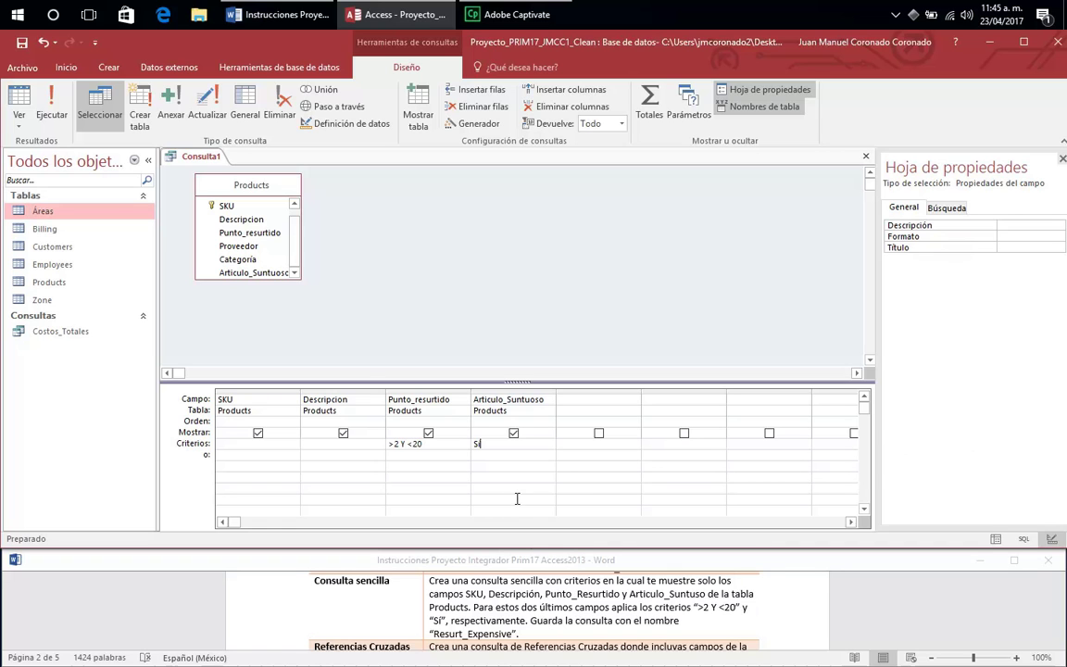
Step: Run the Products query to show its matching records
right_click(205, 158)
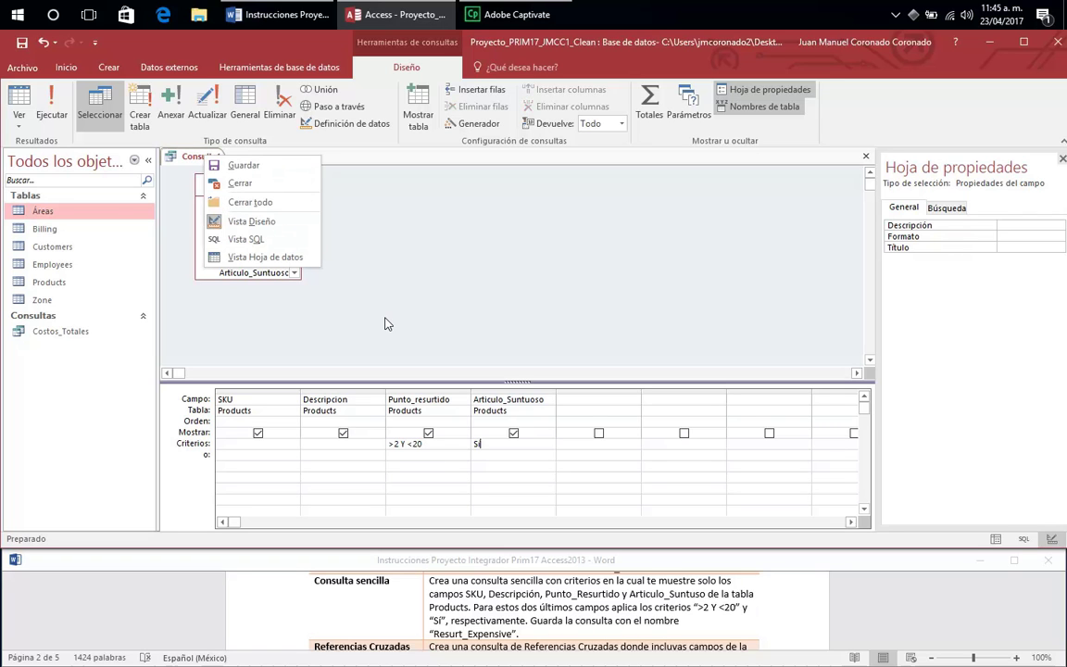
click(342, 287)
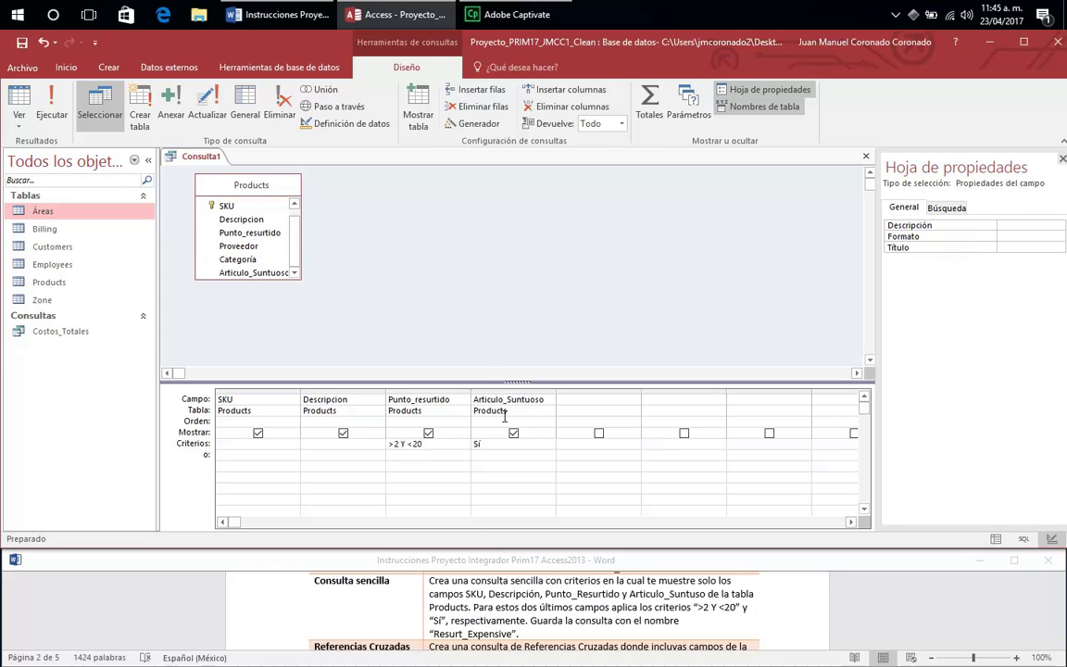
click(52, 104)
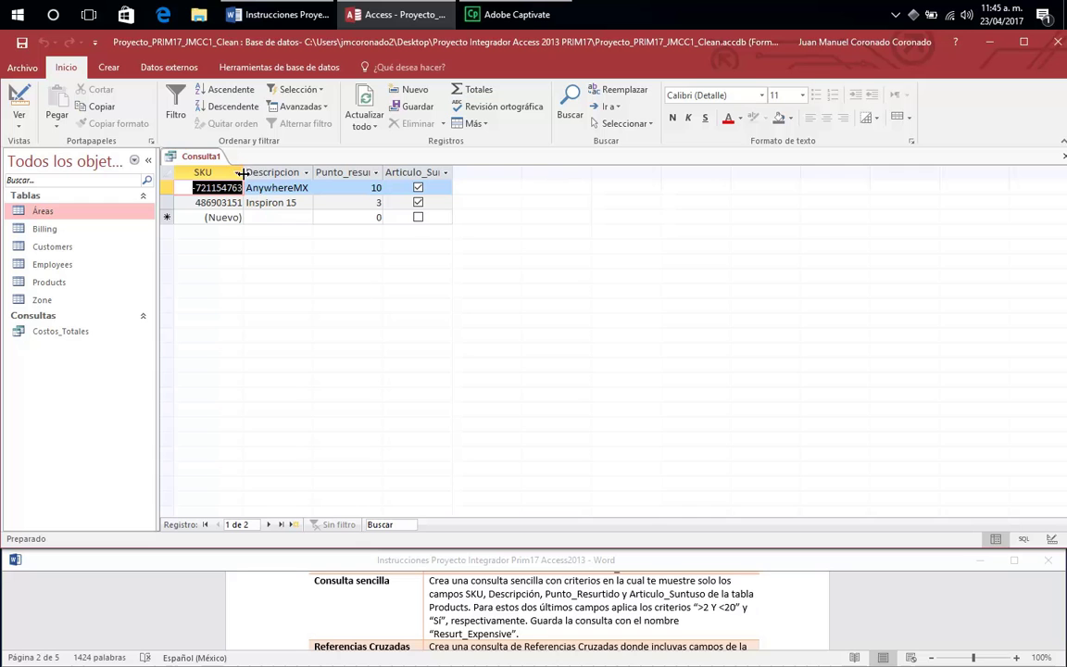
Step: Save the query as "Resurt_Expensive" and close it
right_click(191, 151)
click(215, 170)
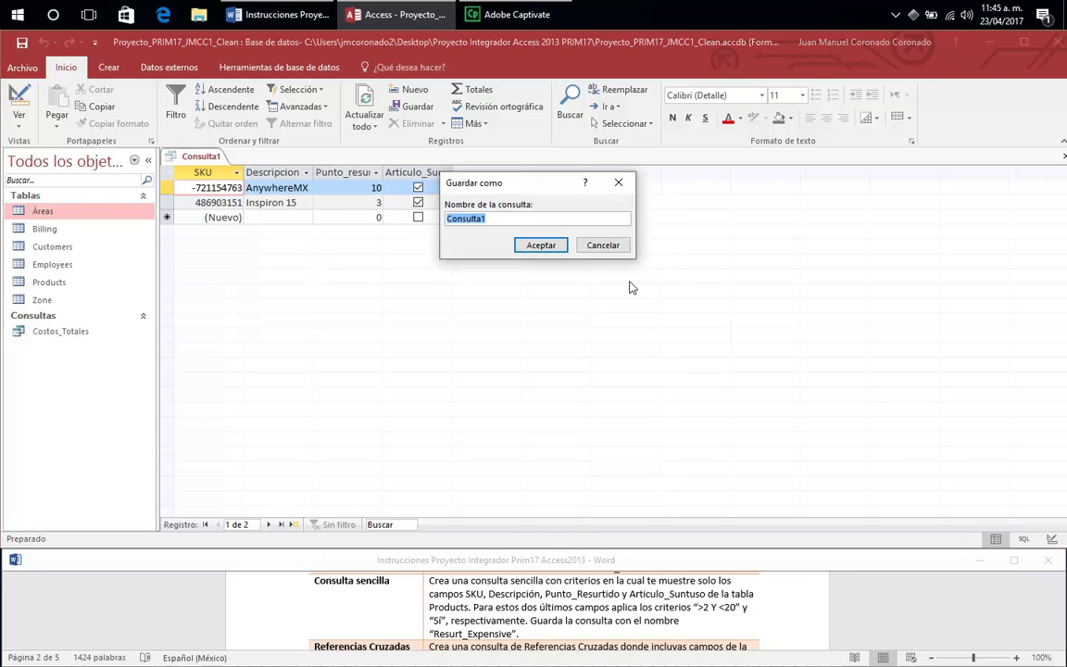
text(Resurt_Expensive)
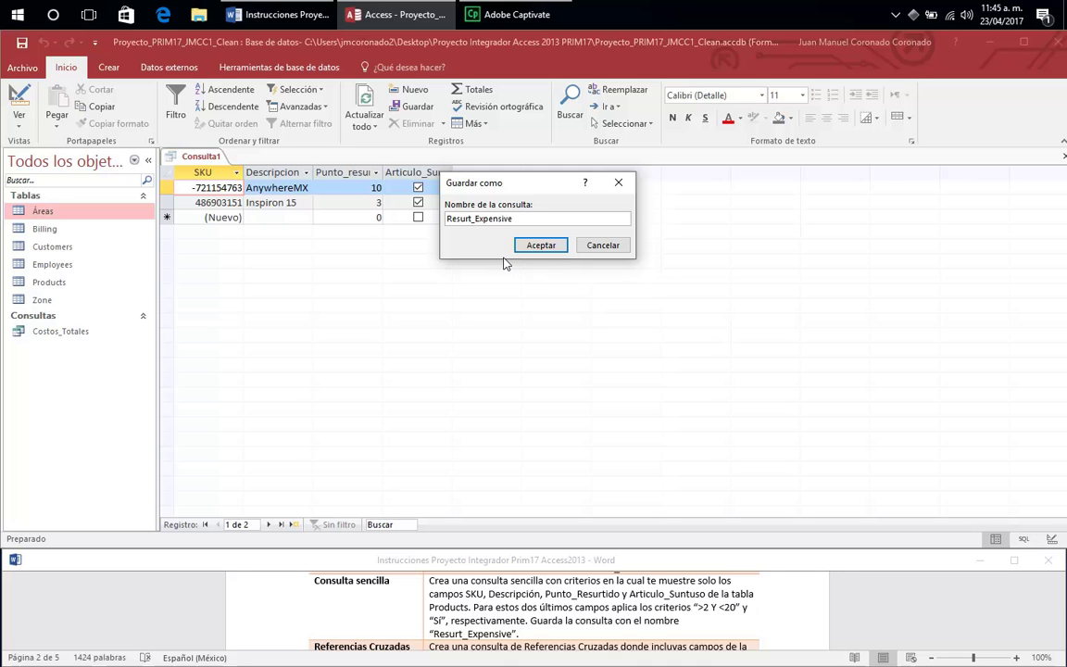
click(541, 245)
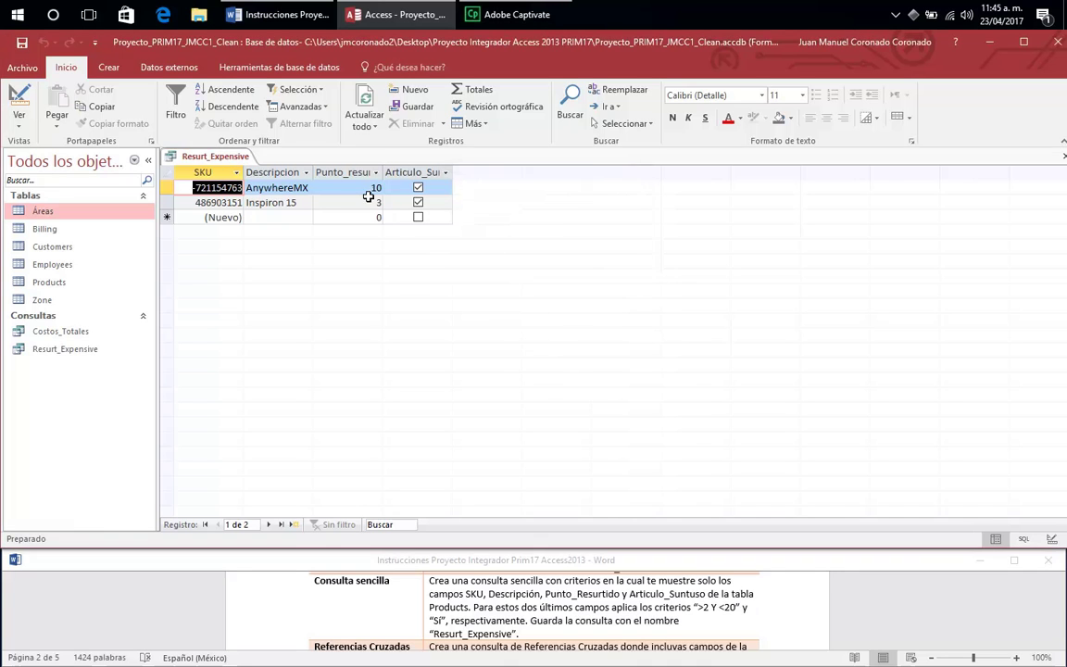
right_click(251, 163)
click(211, 158)
right_click(214, 159)
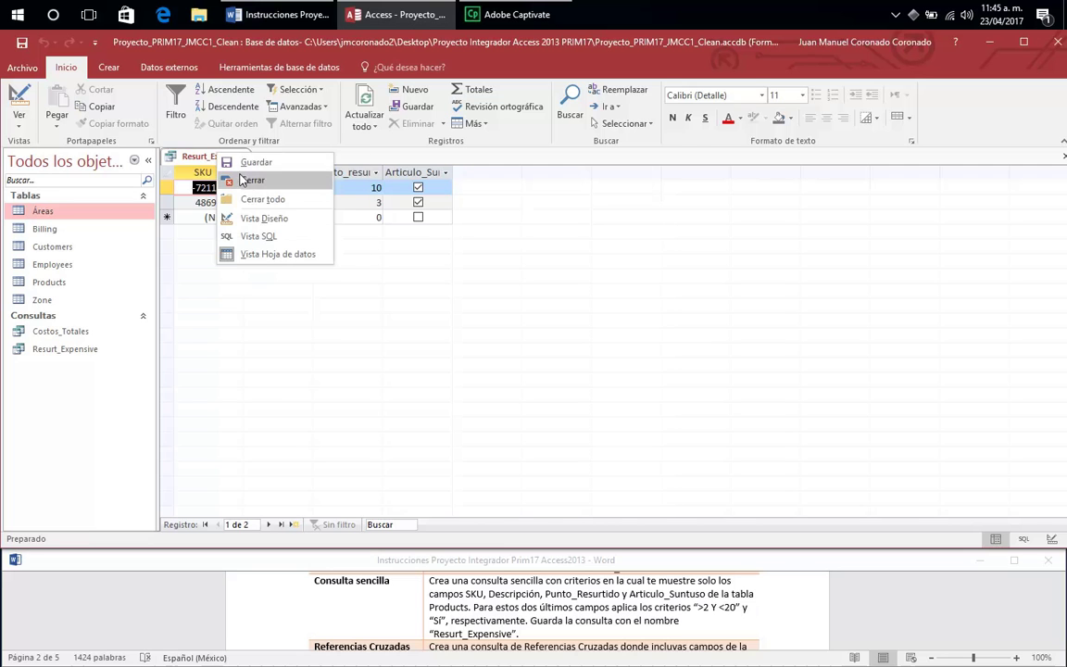
click(246, 177)
Step: Bring the Referencias Cruzadas instructions into view, and start a crosstab query with the wizard based on the Billing table
click(709, 608)
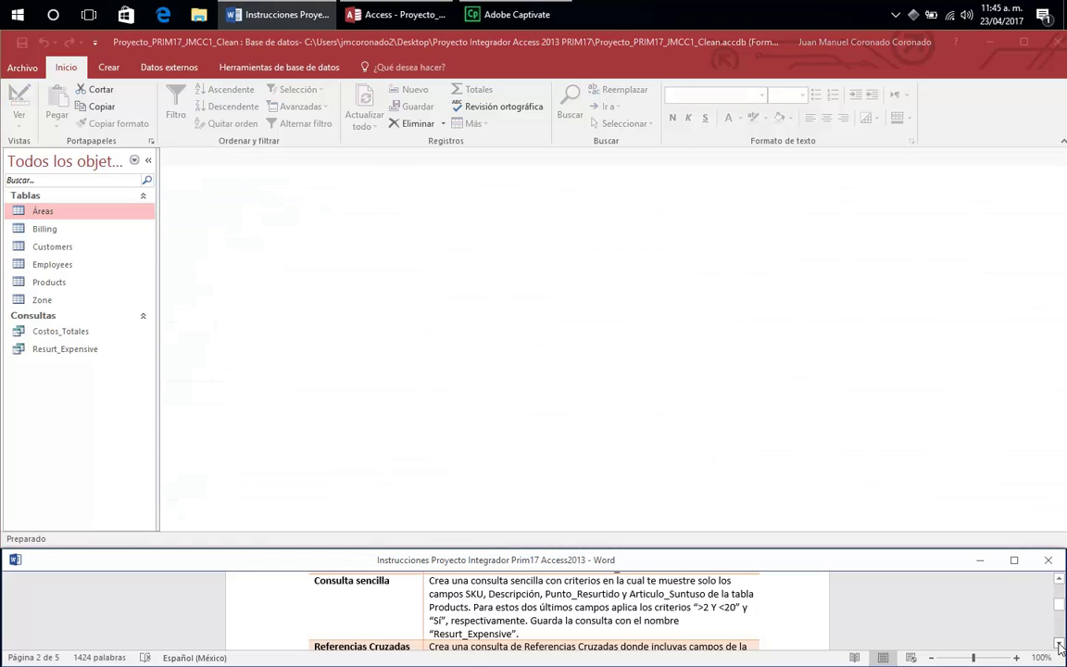
scroll(1035, 635, down, 2)
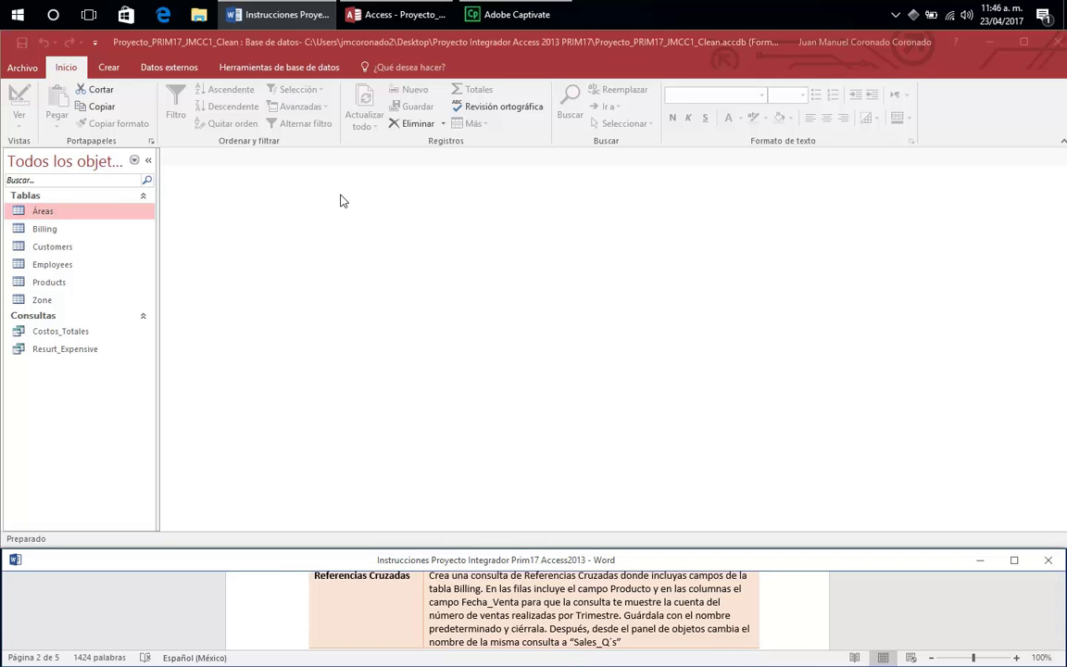
click(110, 69)
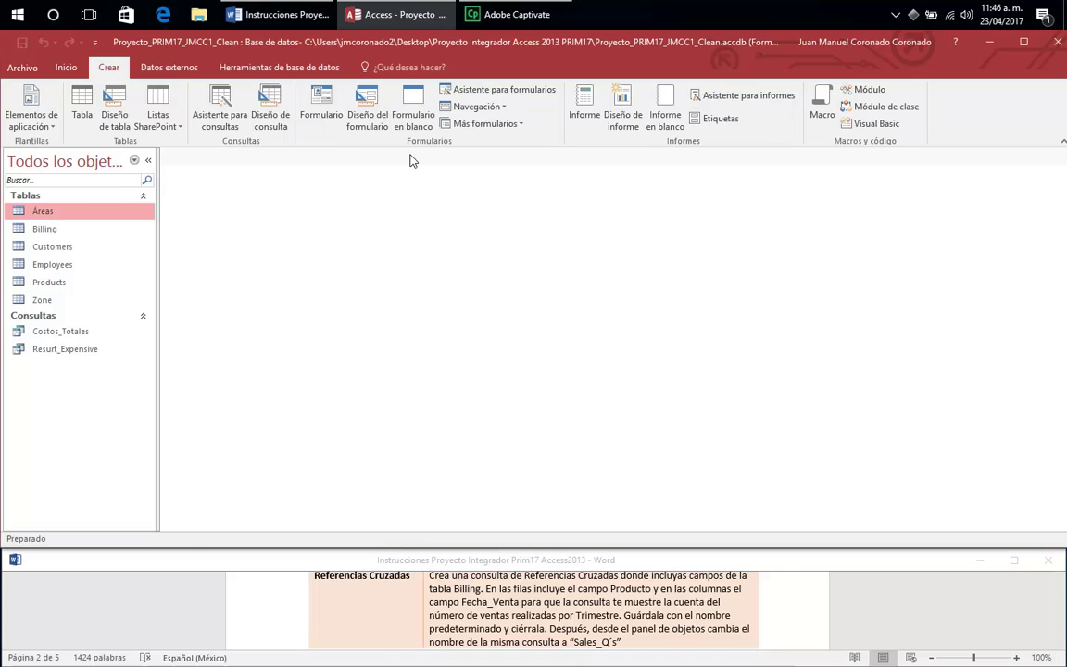
click(213, 119)
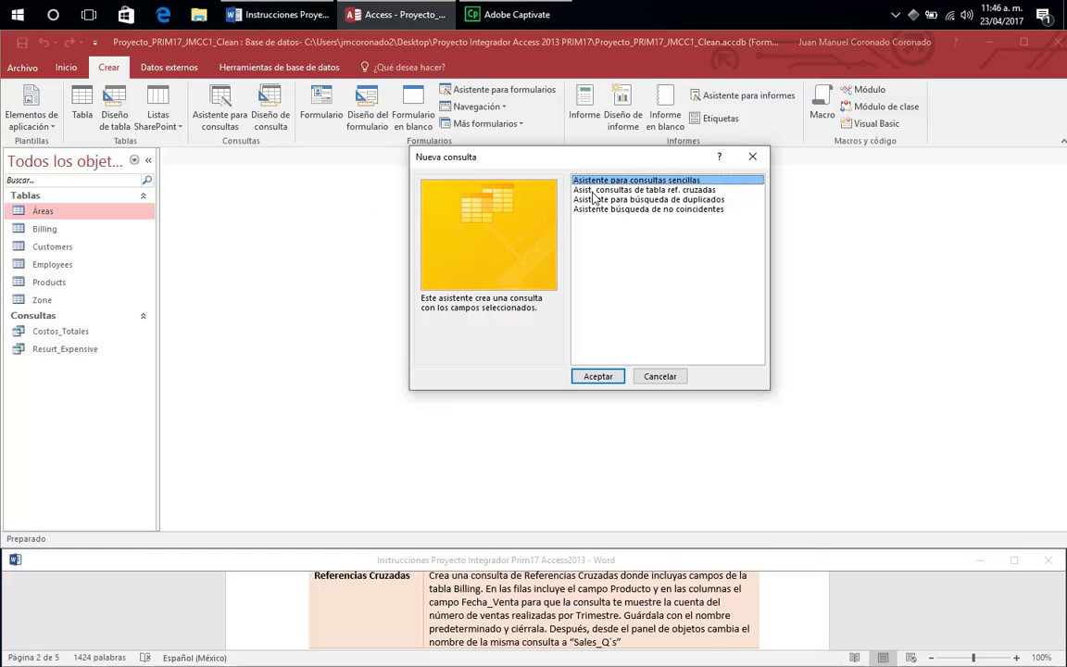
double_click(606, 189)
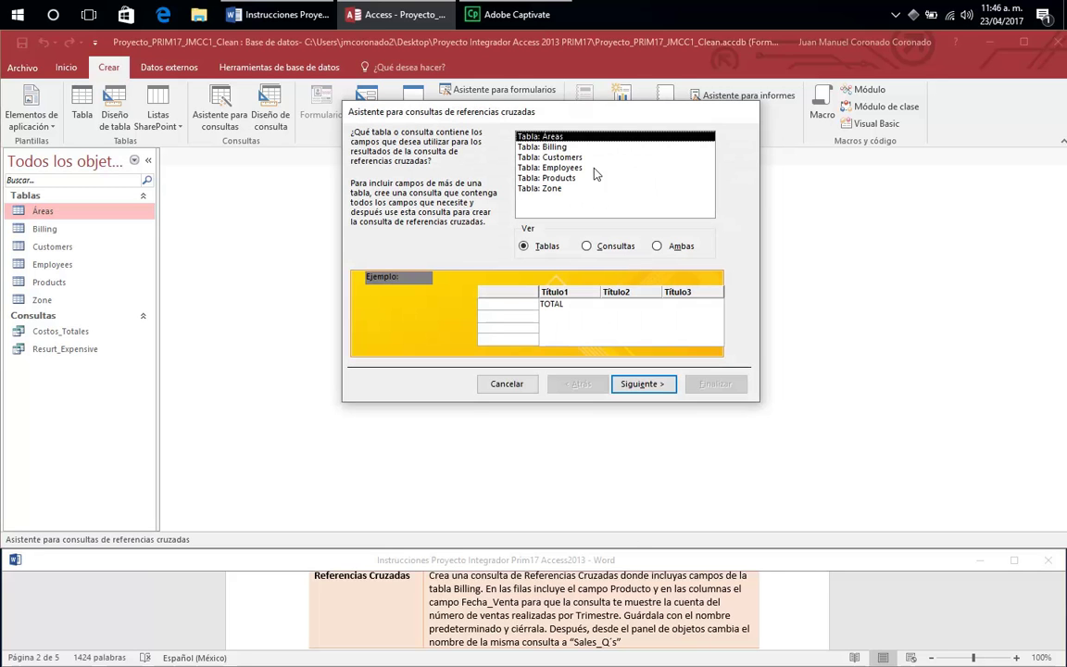
double_click(547, 148)
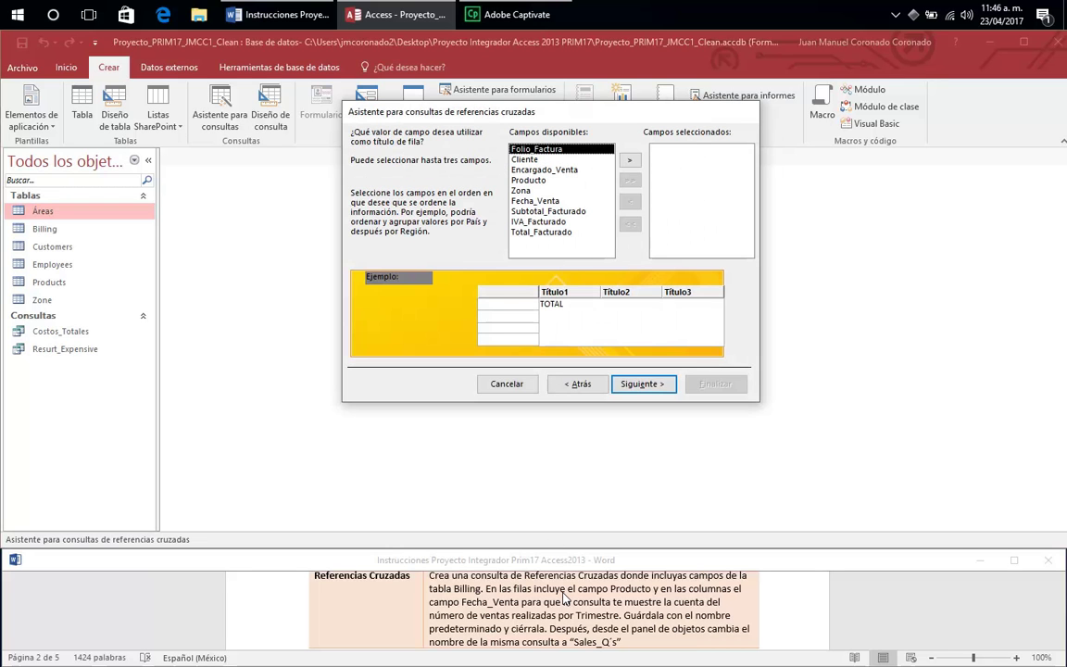
Step: Configure the crosstab with Producto as row heading, Fecha_Venta grouped by Trimestre as column heading, and Cuenta of Folio_Factura as the calculated value
double_click(530, 181)
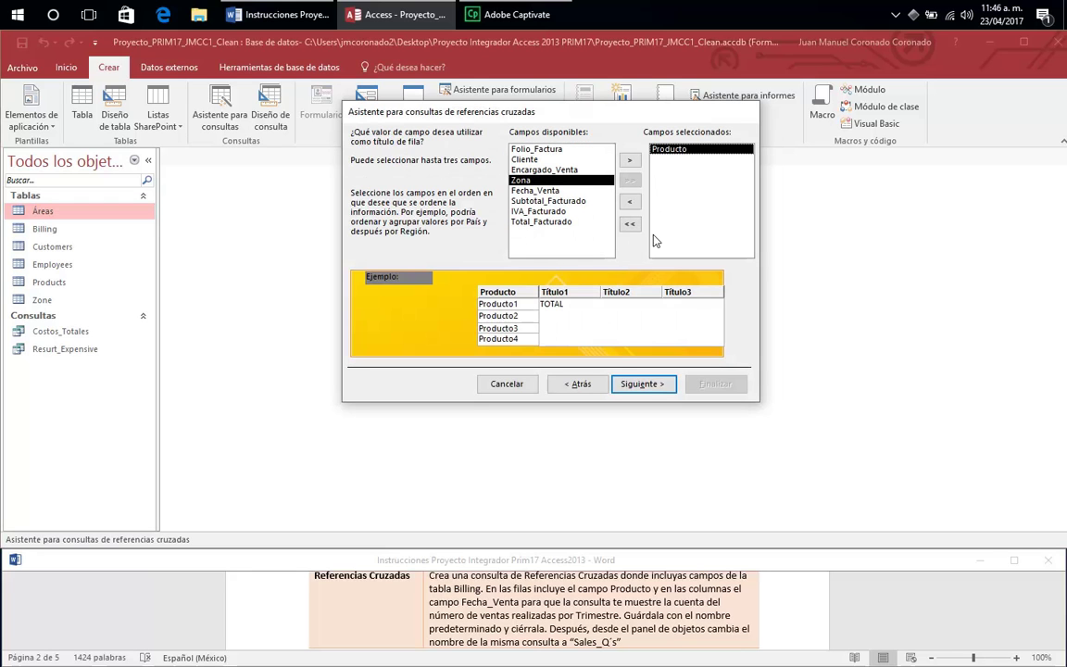
click(643, 383)
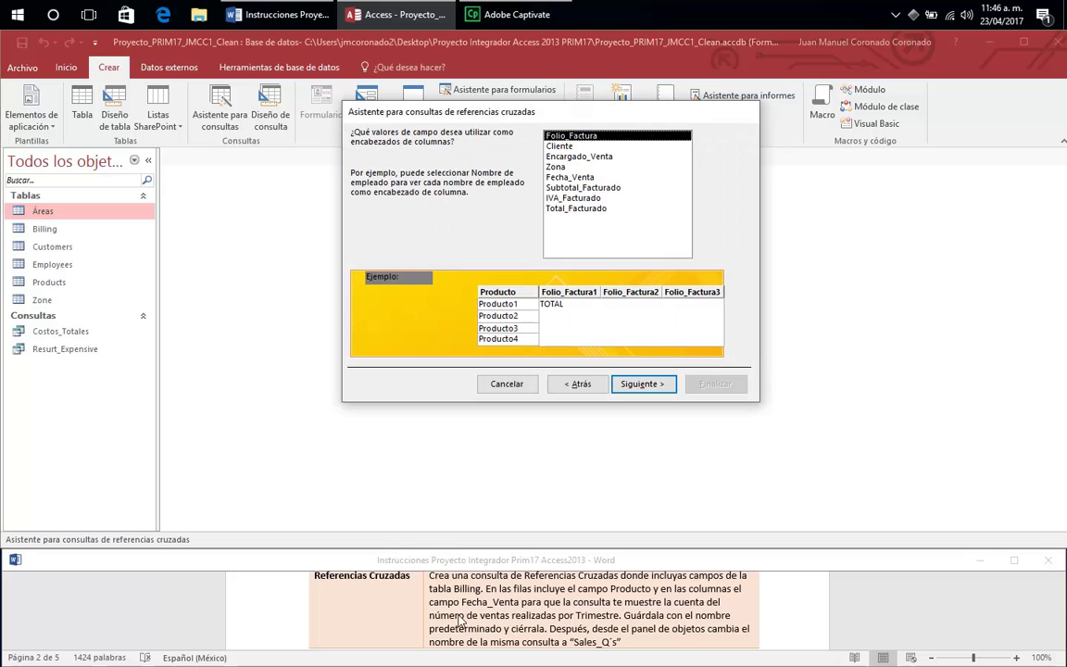
double_click(585, 180)
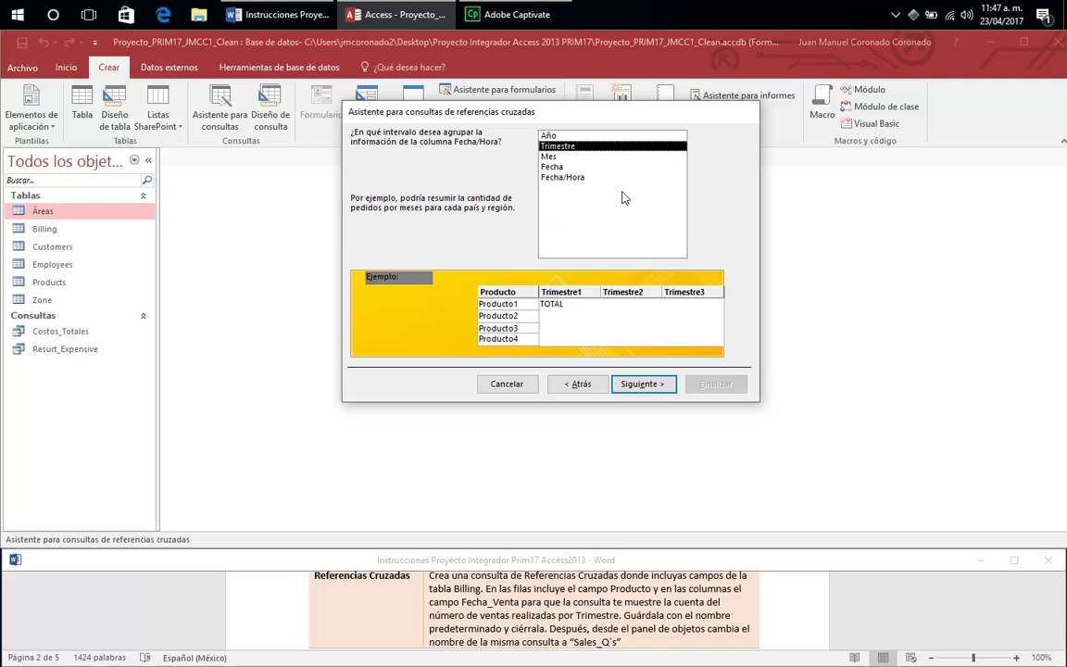
double_click(564, 148)
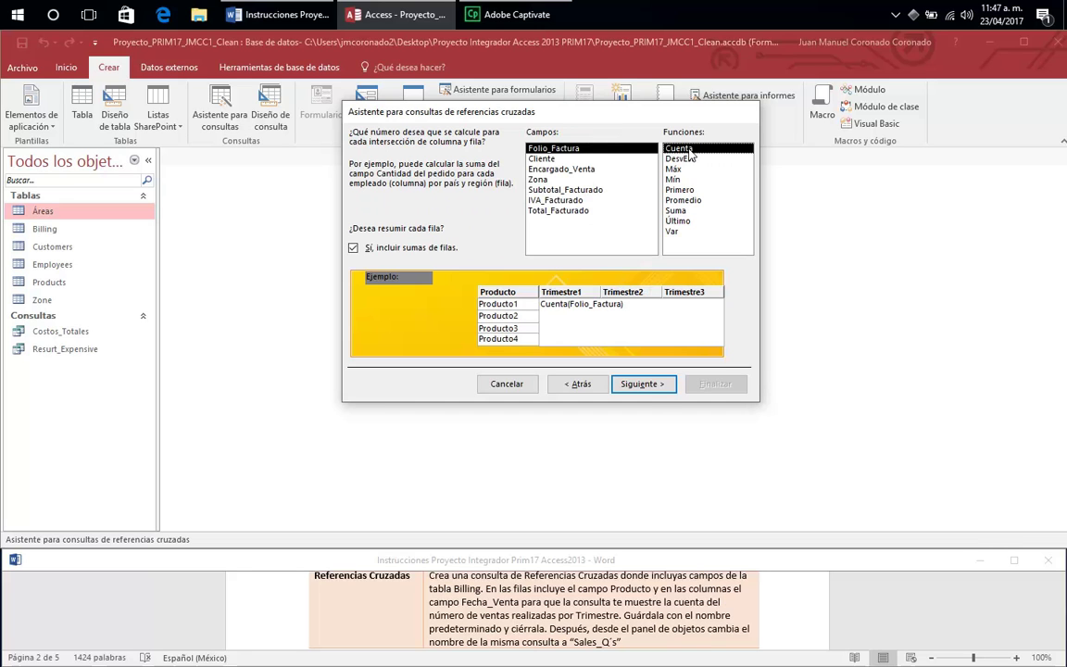
click(639, 385)
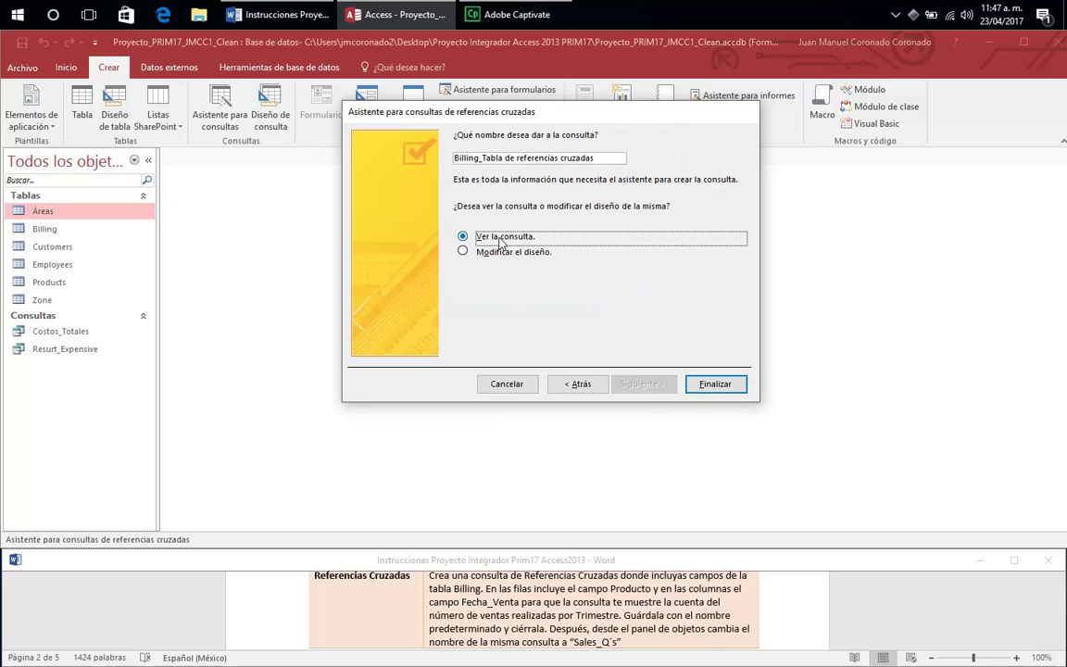
Step: Finish the crosstab query under its default name "Billing_Tabla de referencias cruzadas", then save and close it
click(700, 384)
right_click(263, 157)
click(275, 168)
right_click(268, 158)
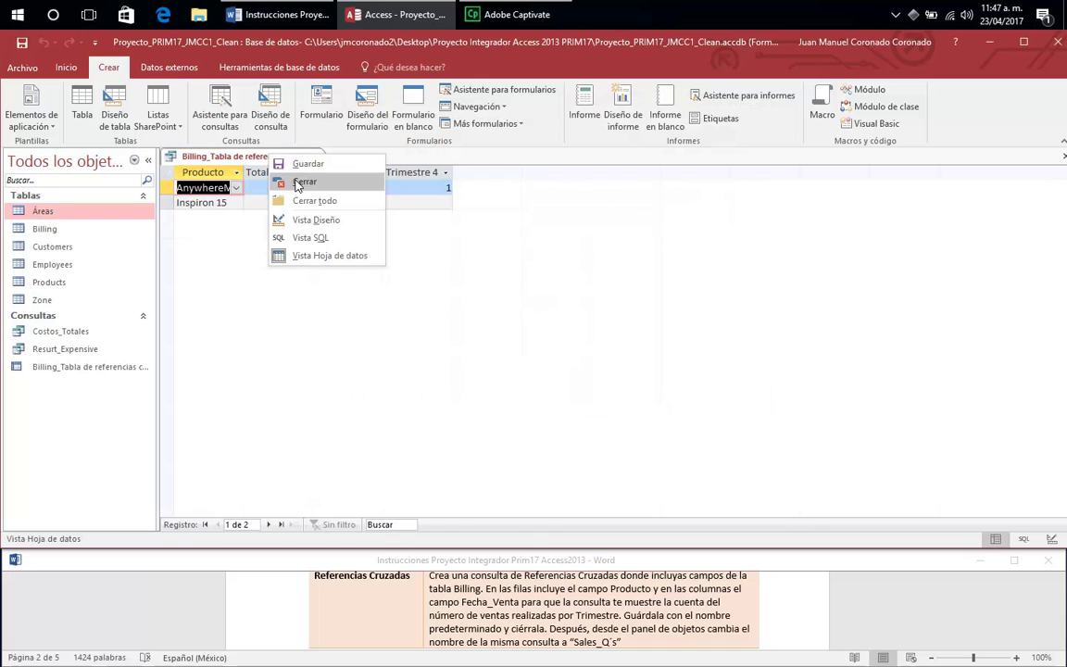
click(267, 180)
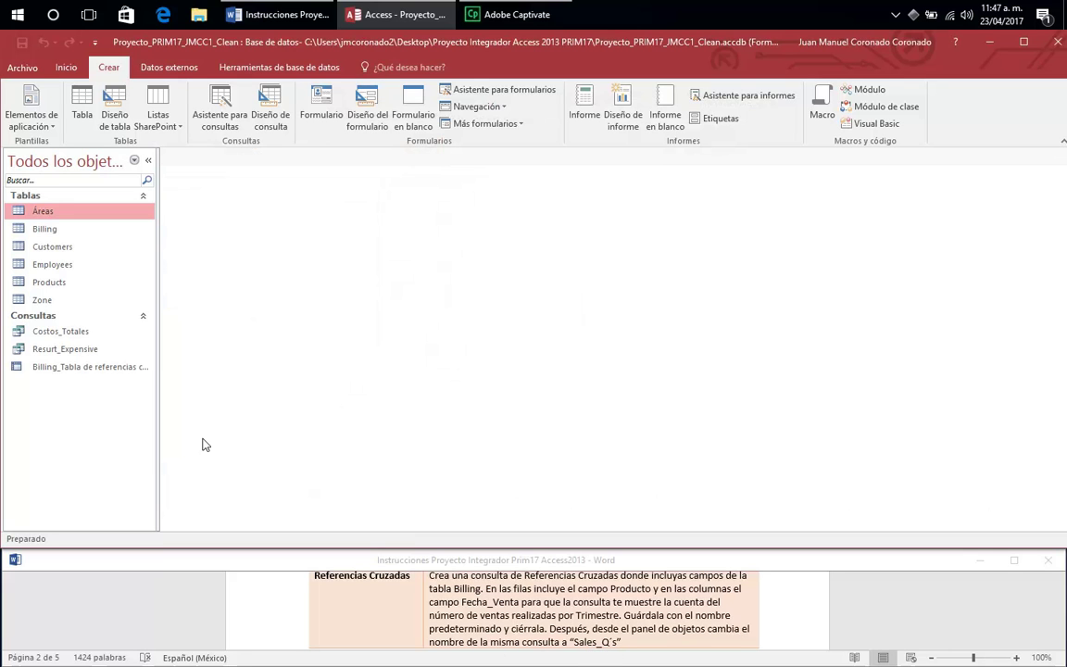
Step: Rename the Billing crosstab query as "Sales_Q´s"
right_click(84, 369)
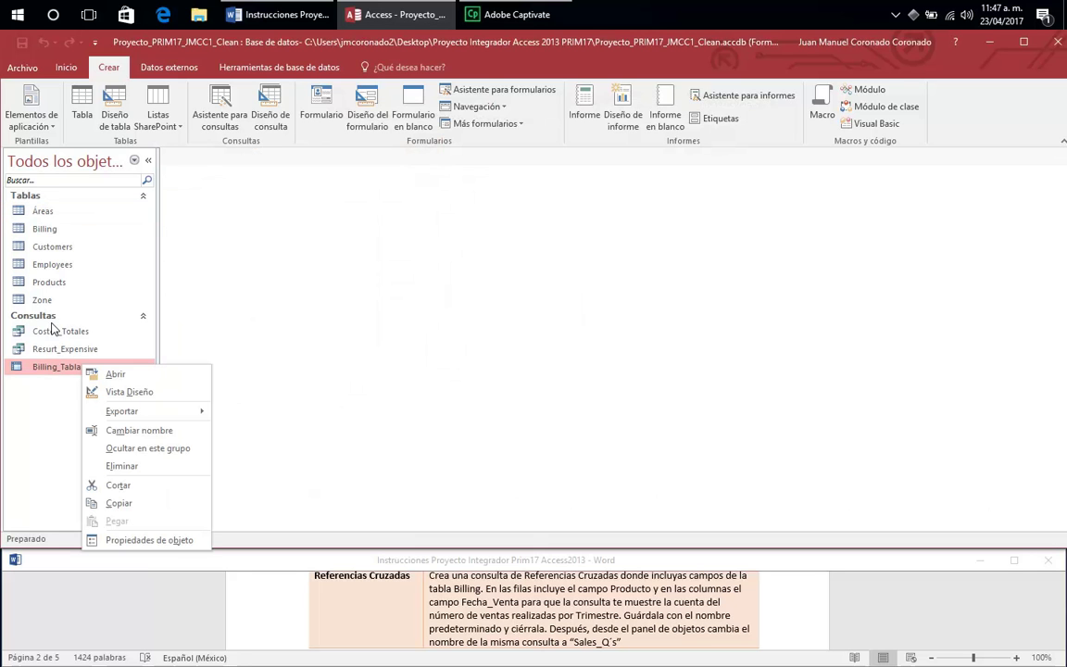
click(147, 431)
text(Sales_Q's)
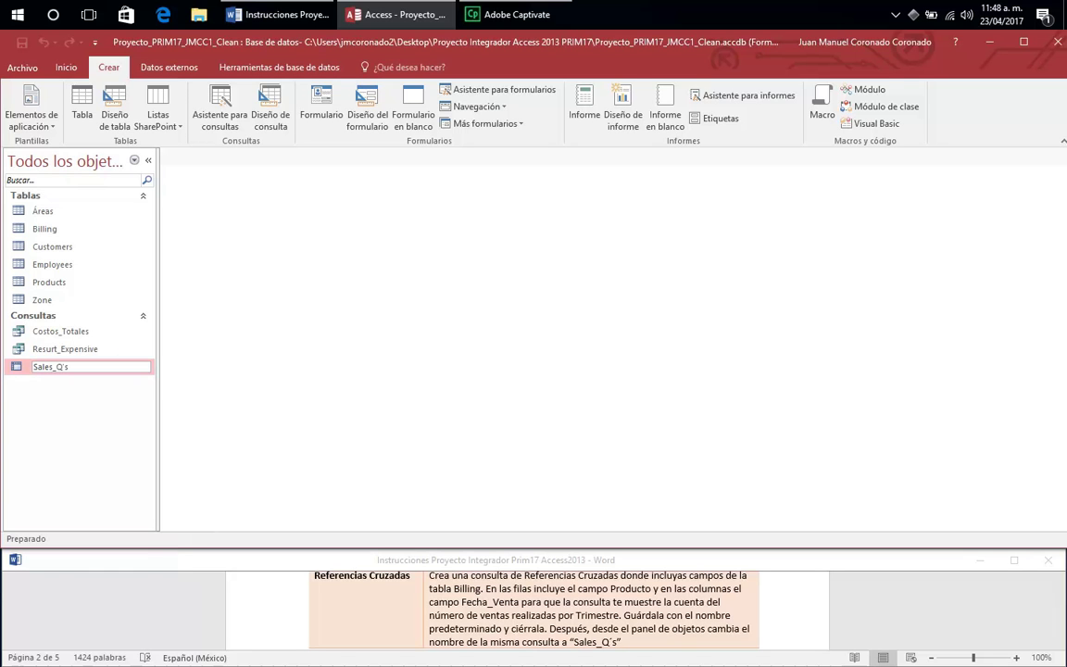
key(Return)
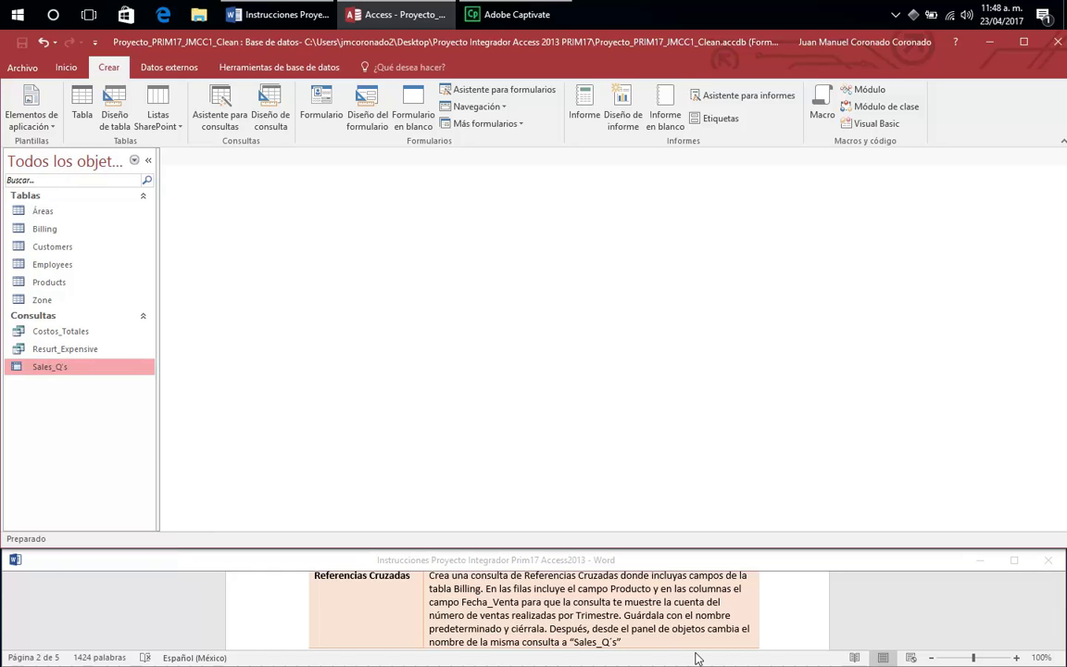
Step: Bring the Campos Calculados instructions into view, and create a new query in design view with the Billing and Customers tables
click(1020, 641)
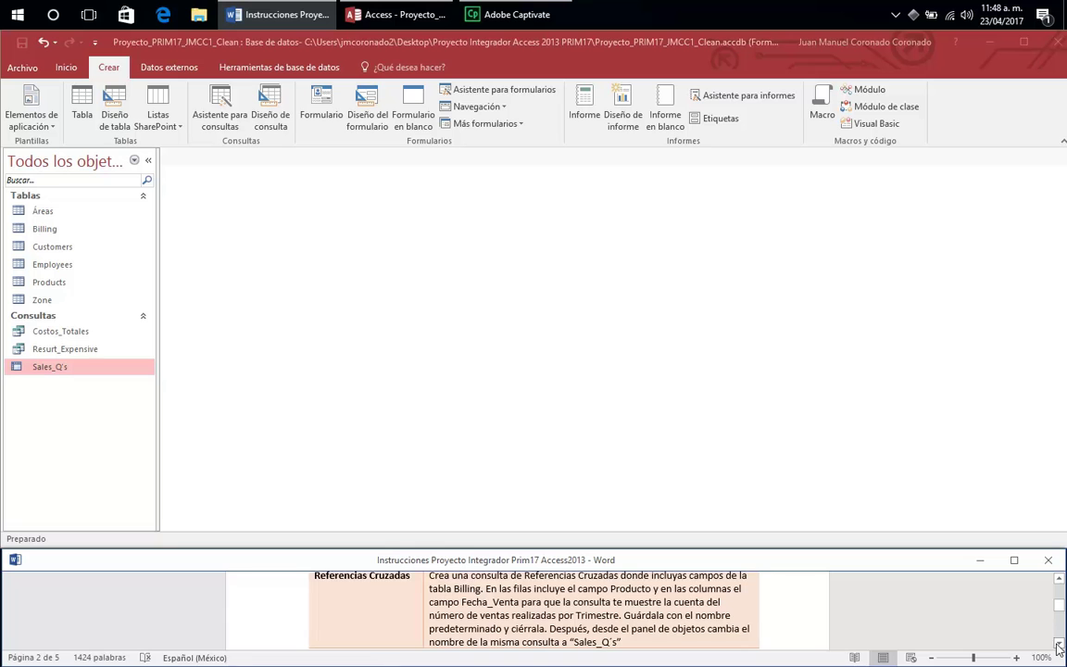
scroll(1055, 648, down, 5)
scroll(1060, 640, down, 1)
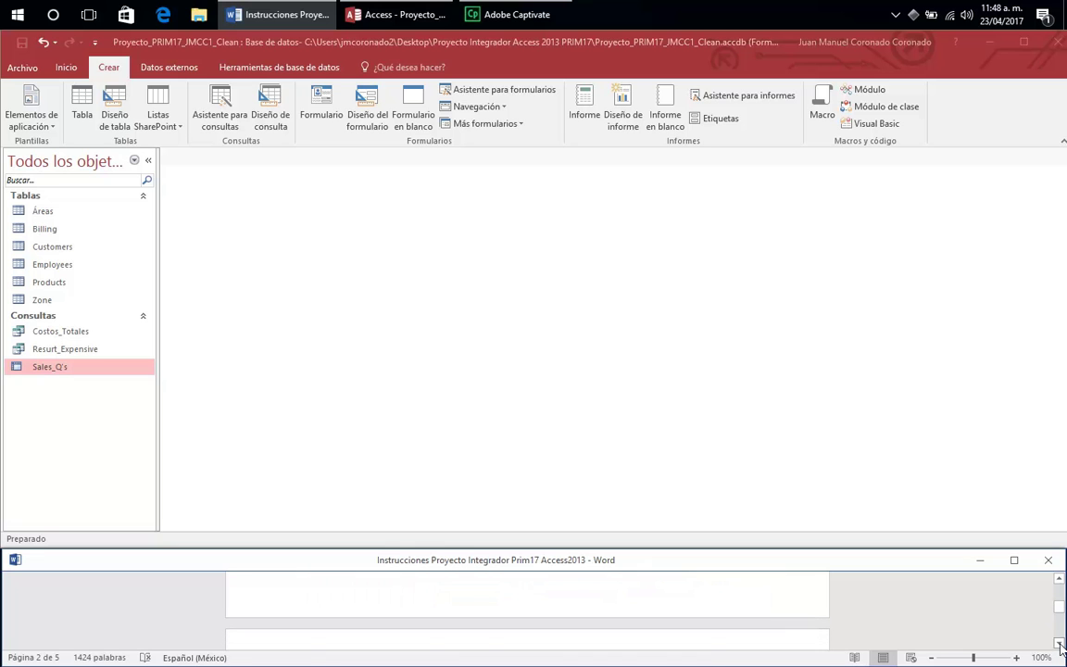
scroll(1060, 646, down, 5)
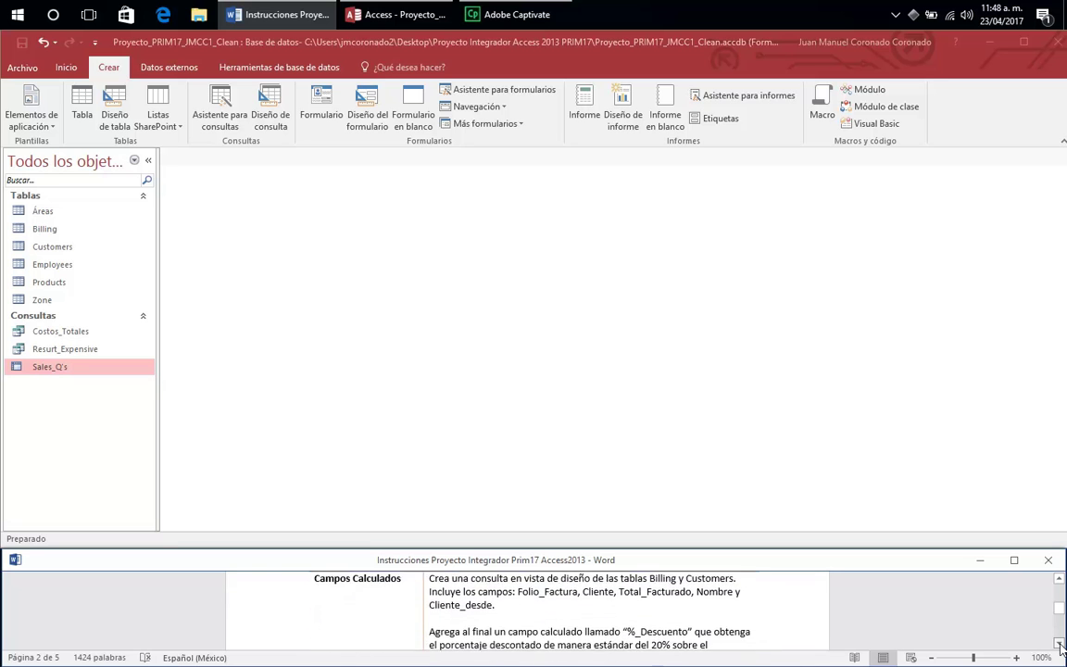
click(130, 429)
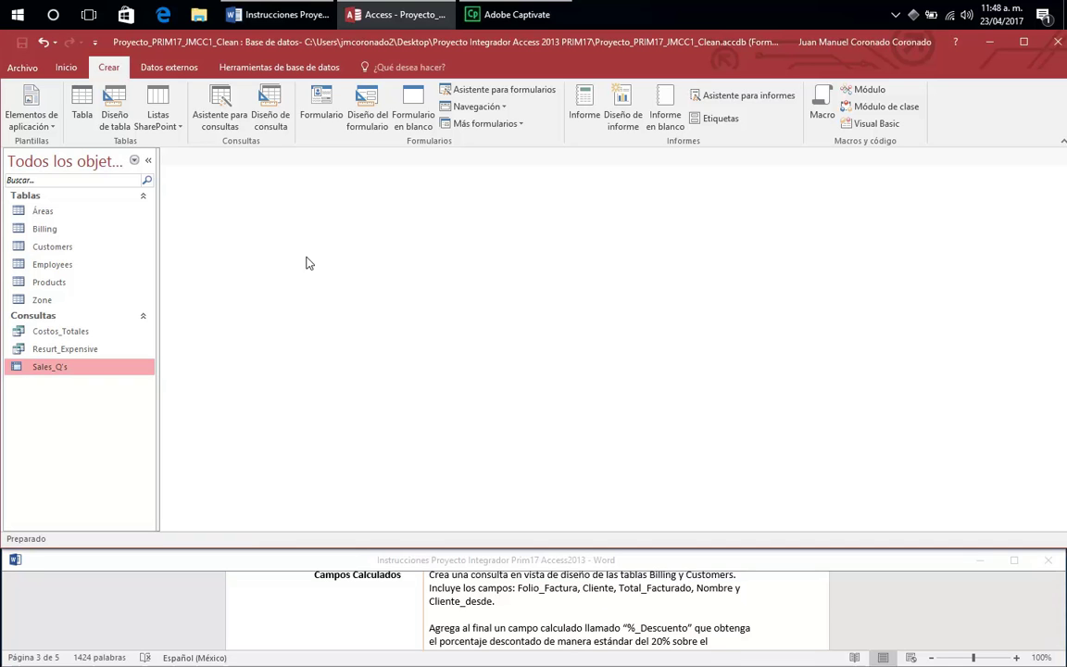
click(269, 107)
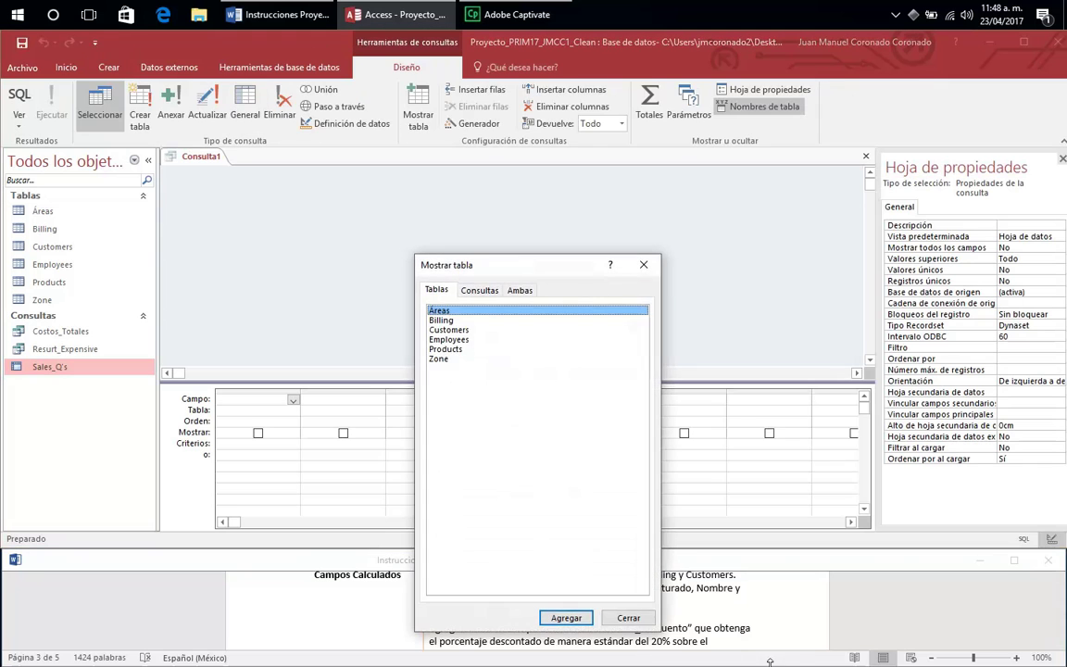
drag(506, 268, 674, 174)
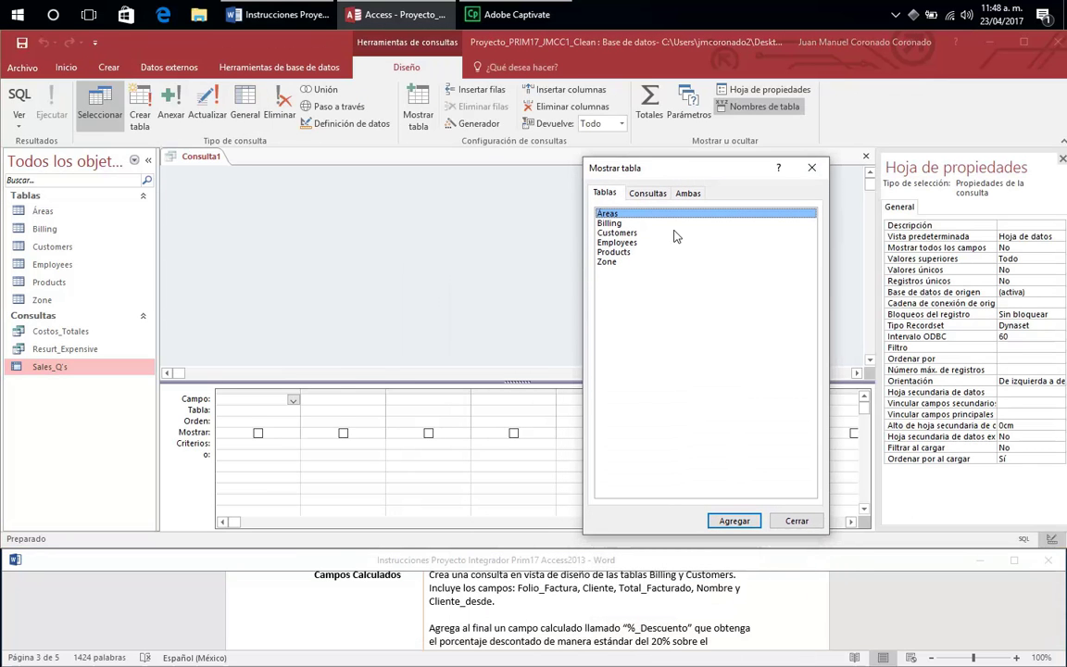
double_click(611, 225)
double_click(613, 233)
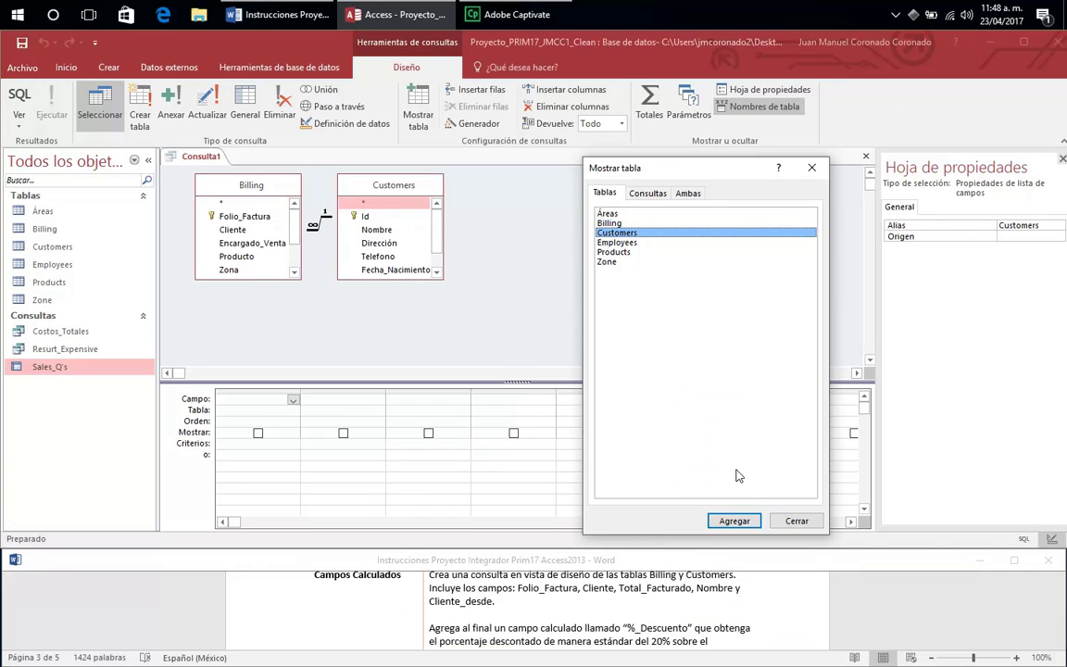
click(791, 519)
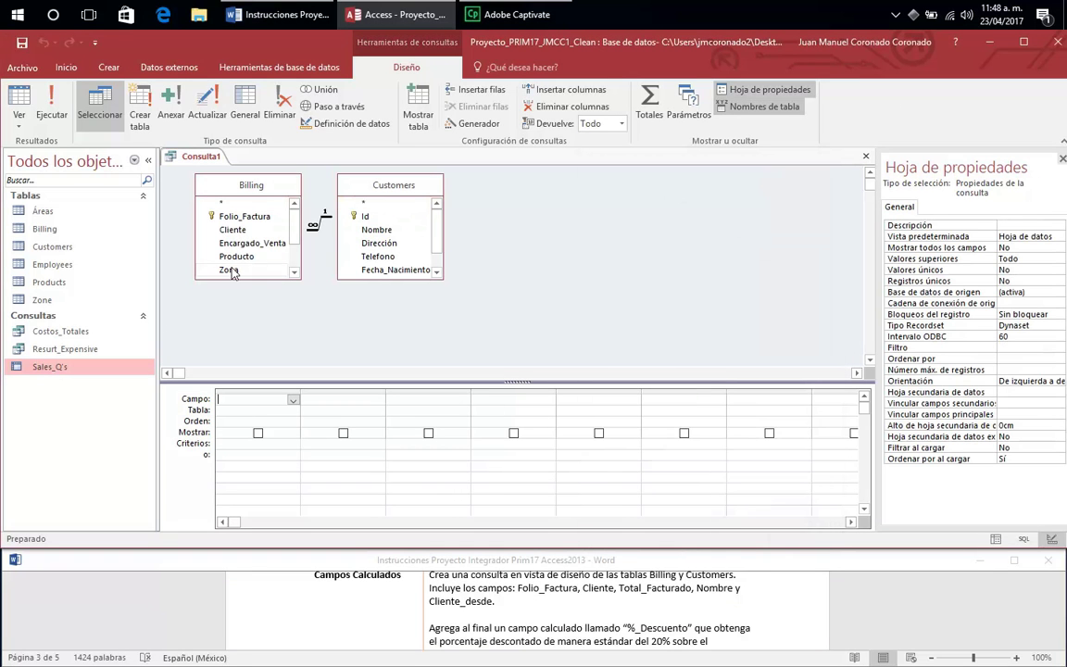
Step: Add the Folio_Factura, Cliente and Total_Facturado fields from the Billing table to the query grid
double_click(244, 216)
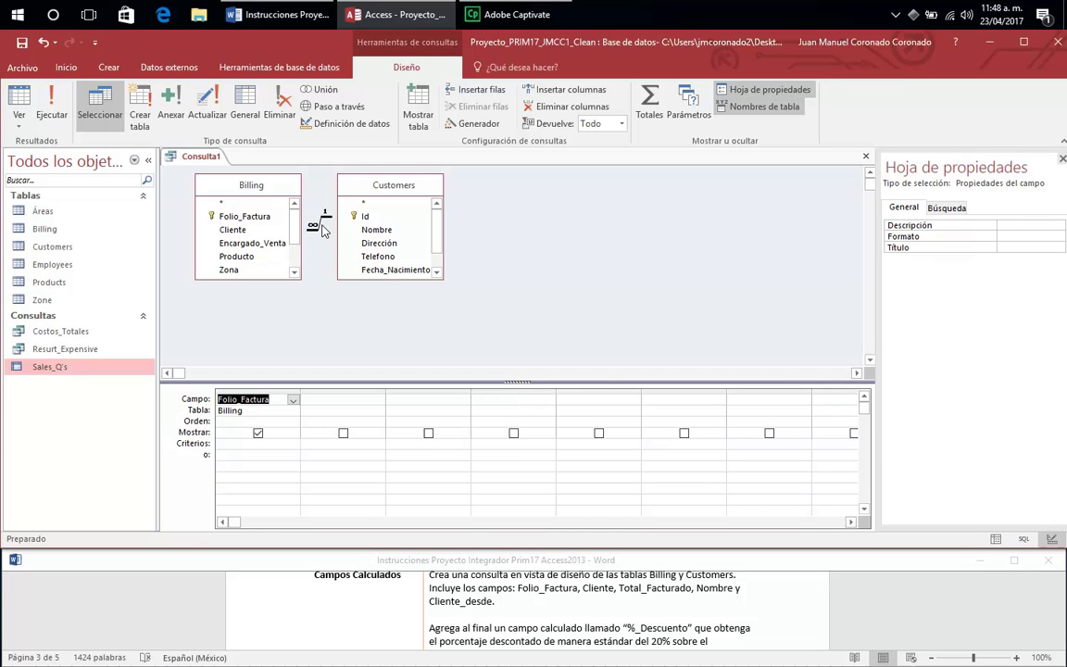
double_click(231, 229)
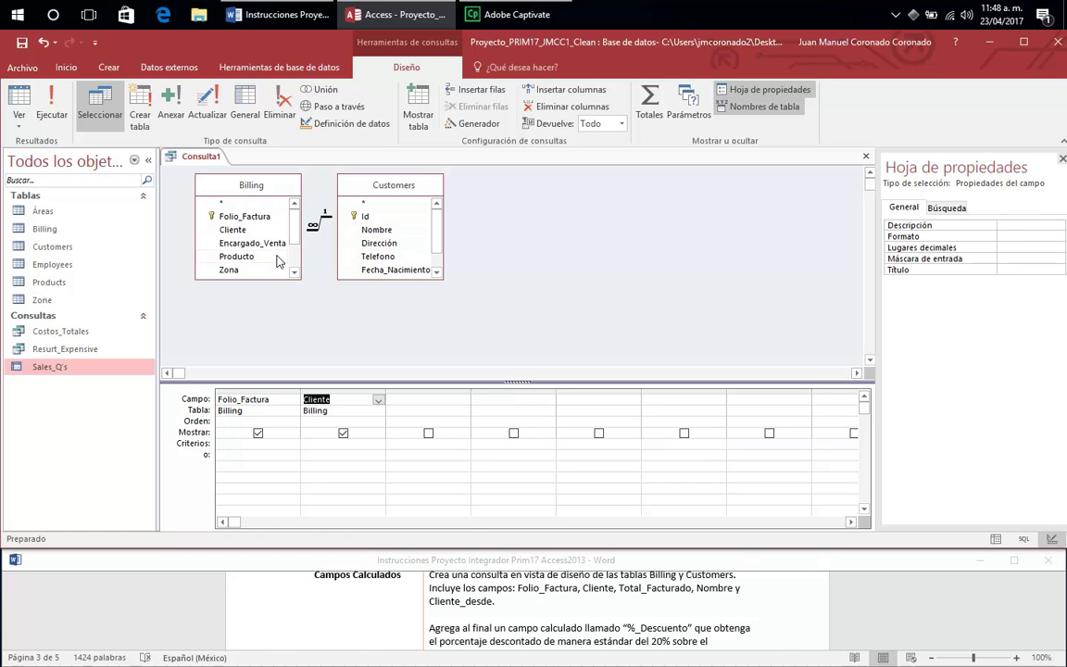
scroll(261, 240, down, 2)
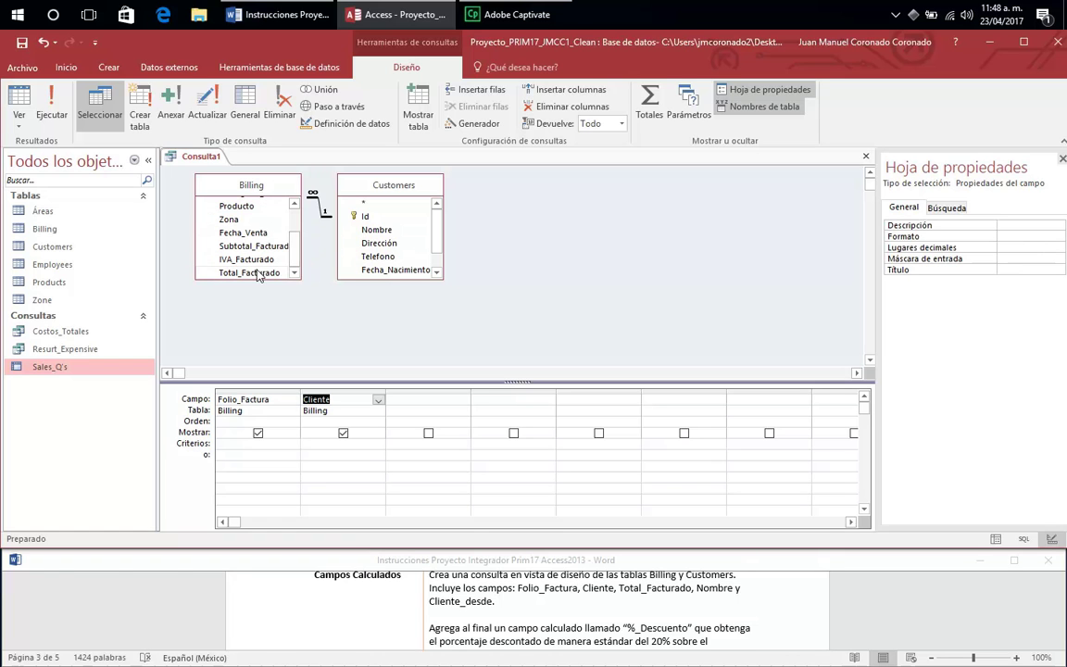
drag(250, 272, 428, 404)
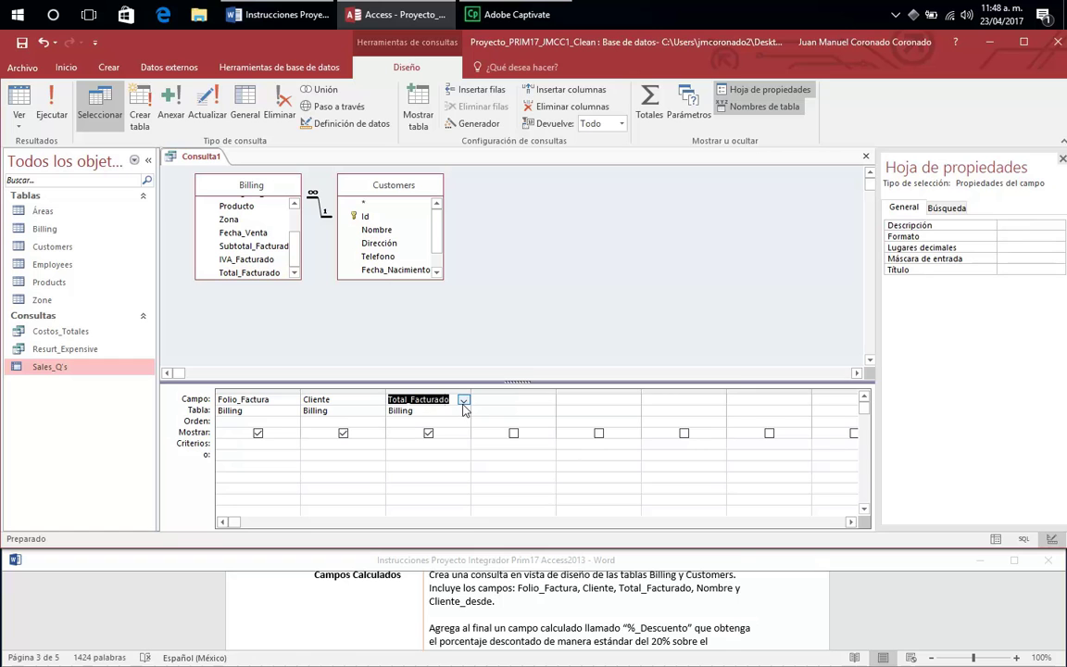
Step: Add the Nombre and Cliente_desde fields from the Customers table to the next columns of the query grid
click(539, 401)
click(548, 401)
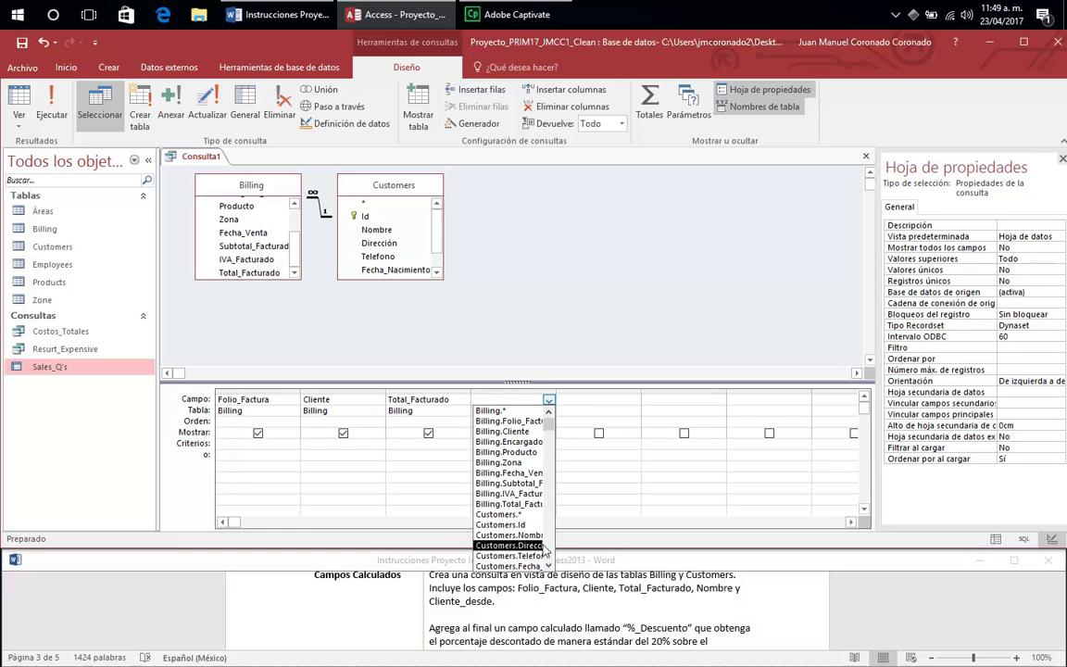
click(509, 535)
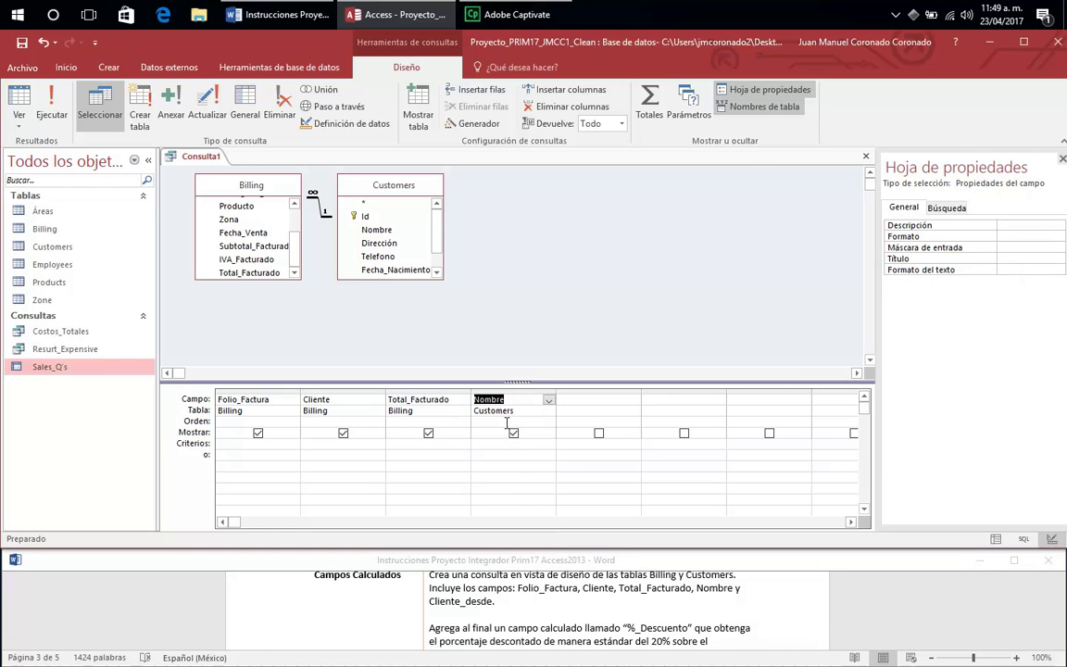
scroll(692, 616, up, 2)
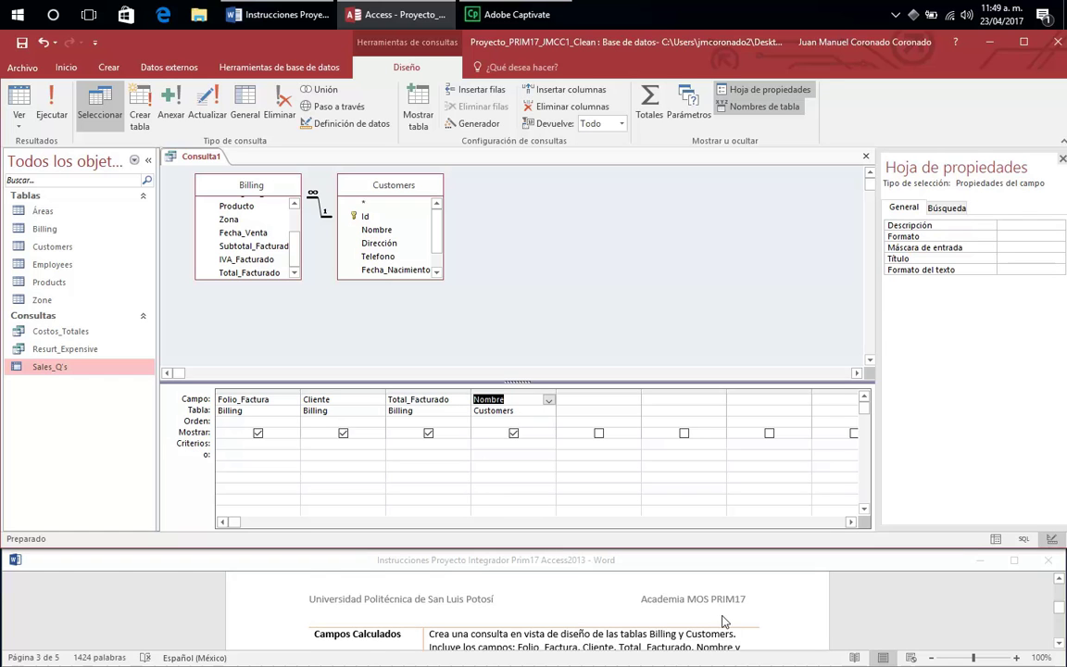
click(715, 637)
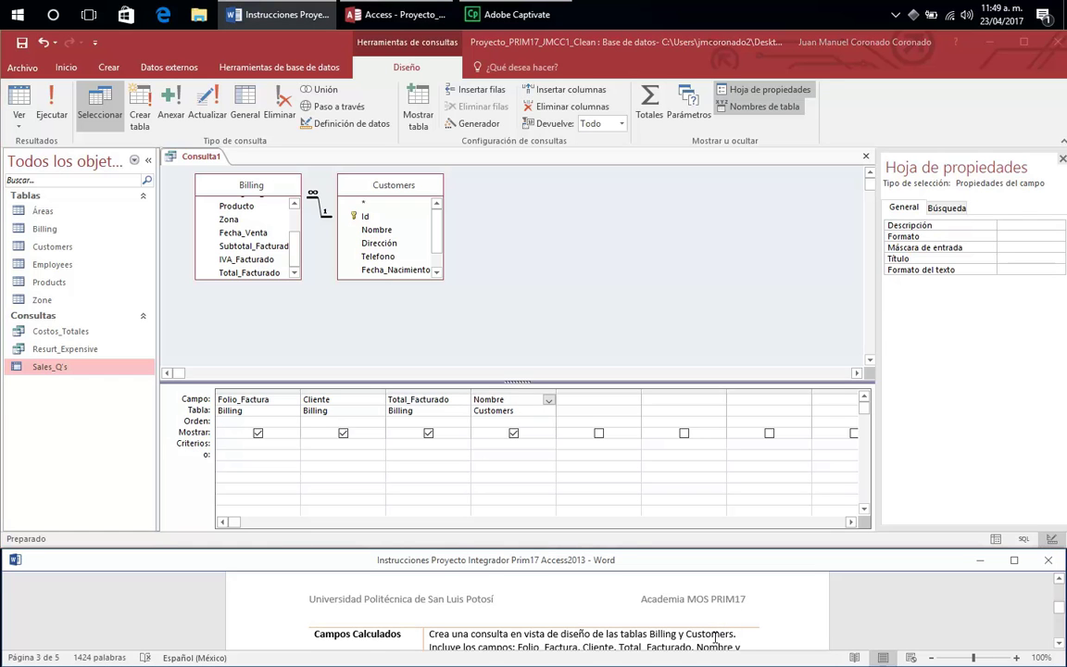
scroll(715, 637, down, 2)
scroll(637, 616, down, 2)
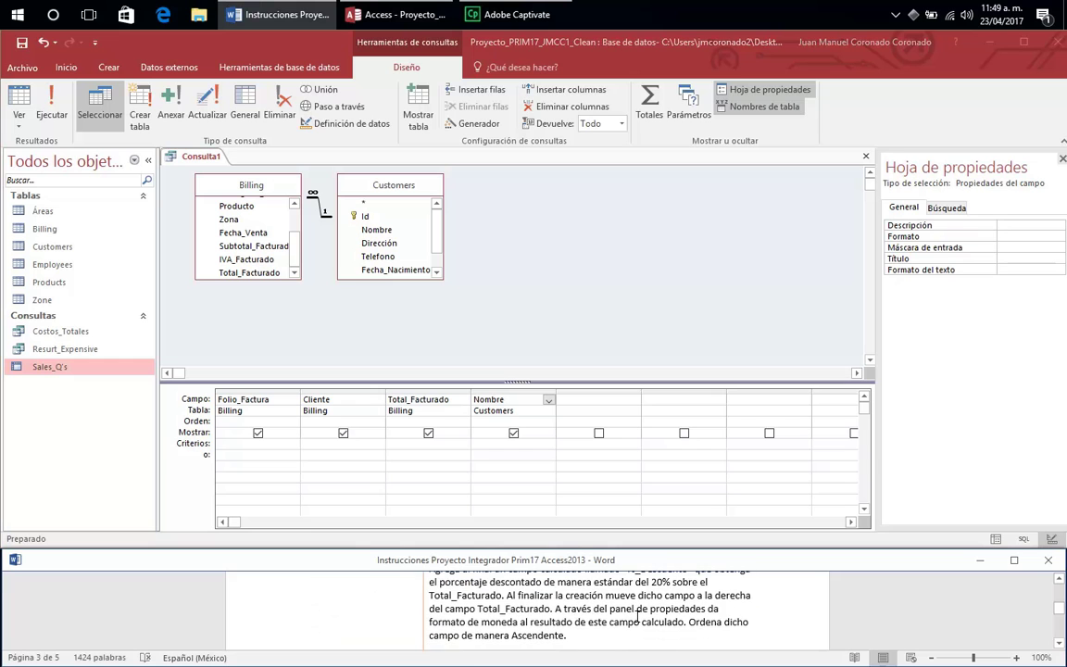
scroll(637, 616, up, 2)
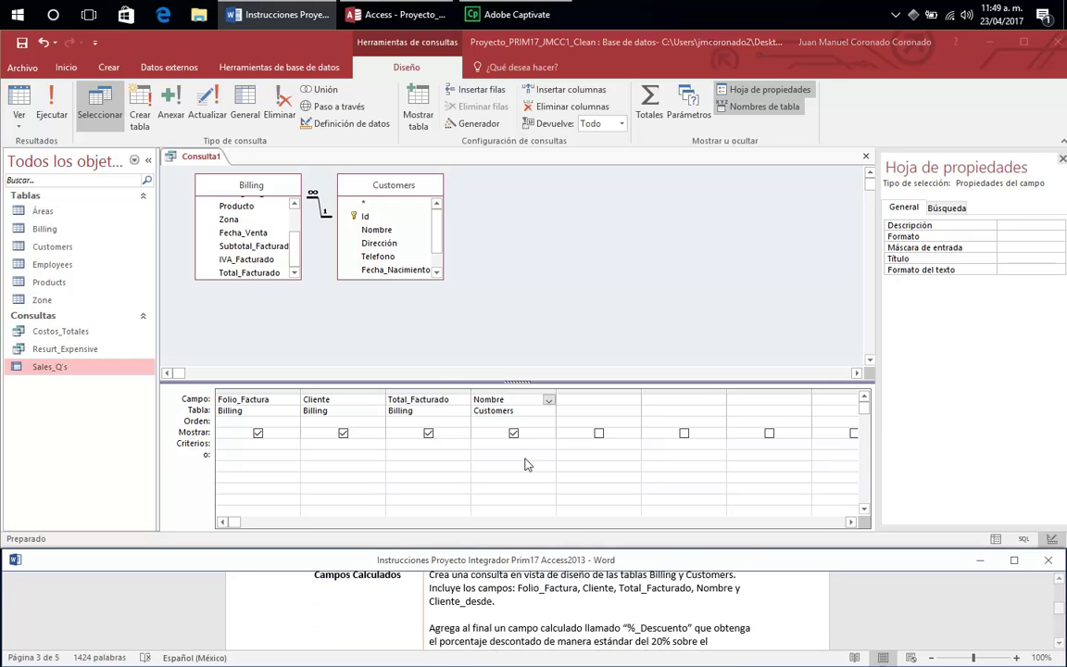
drag(437, 243, 593, 404)
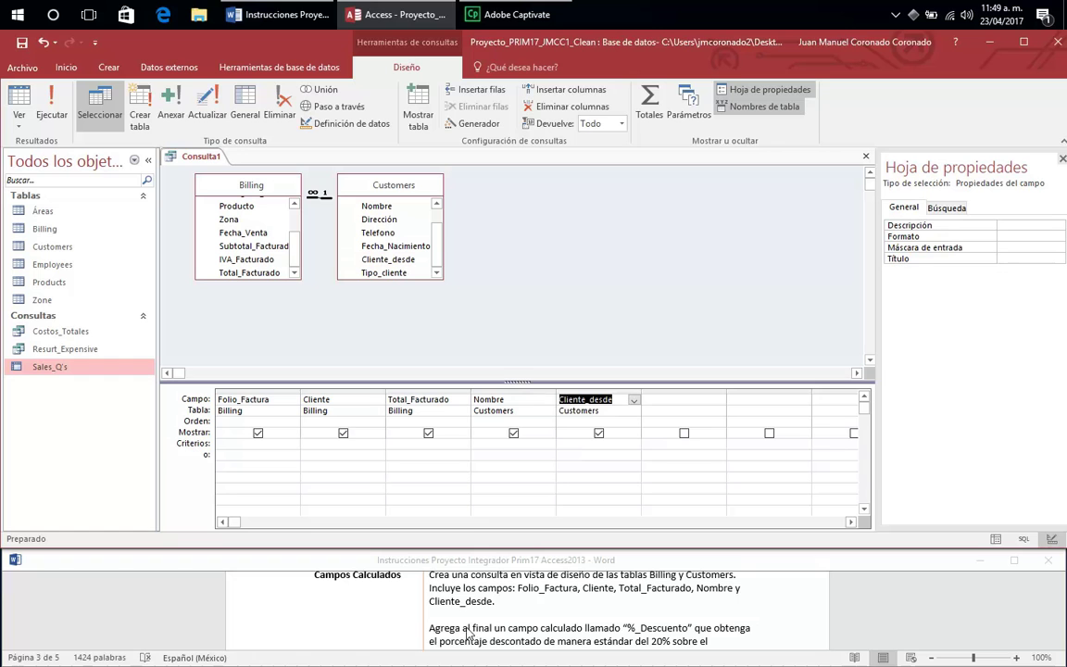
Step: Review the instructions for the %_Descuento calculated field, and open the expression builder for the empty column after Cliente_desde
click(622, 639)
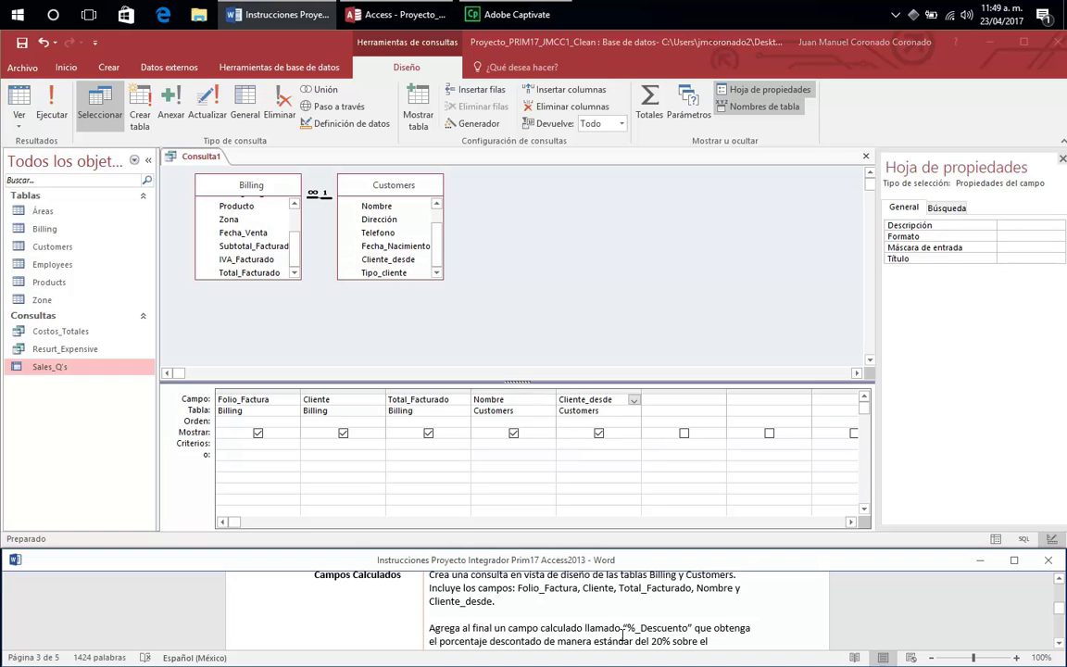
scroll(625, 637, down, 2)
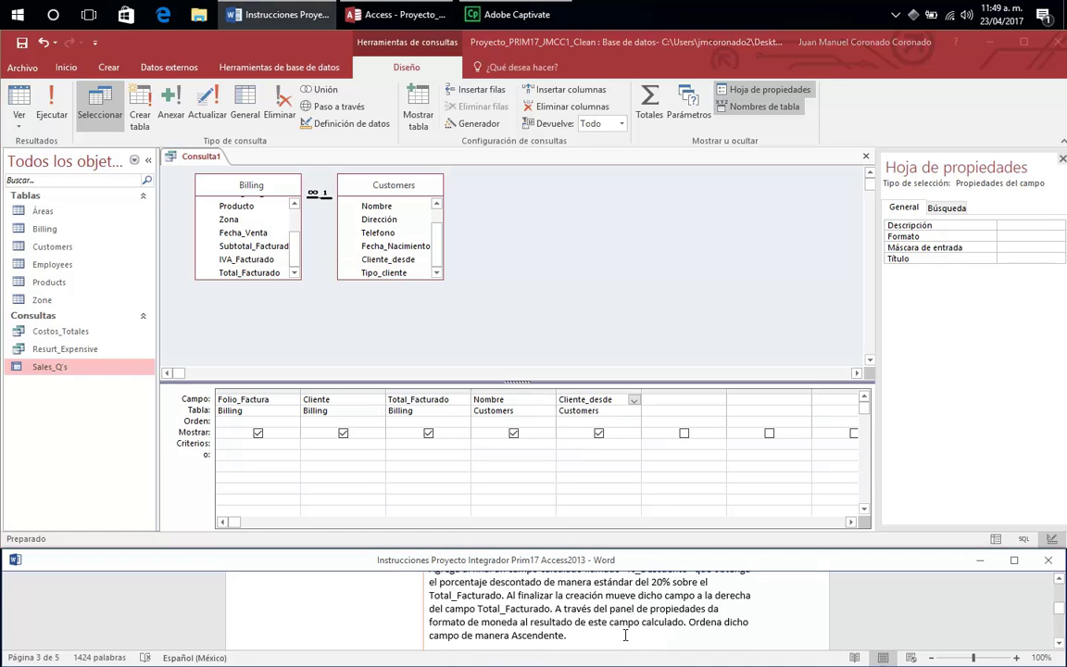
click(1058, 578)
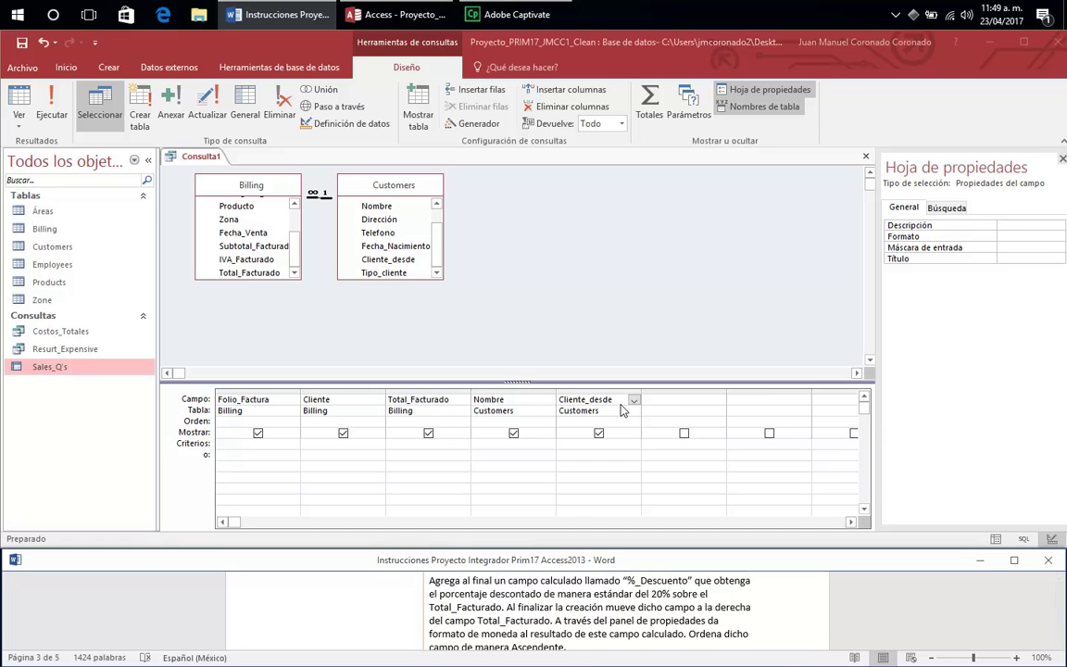
click(674, 399)
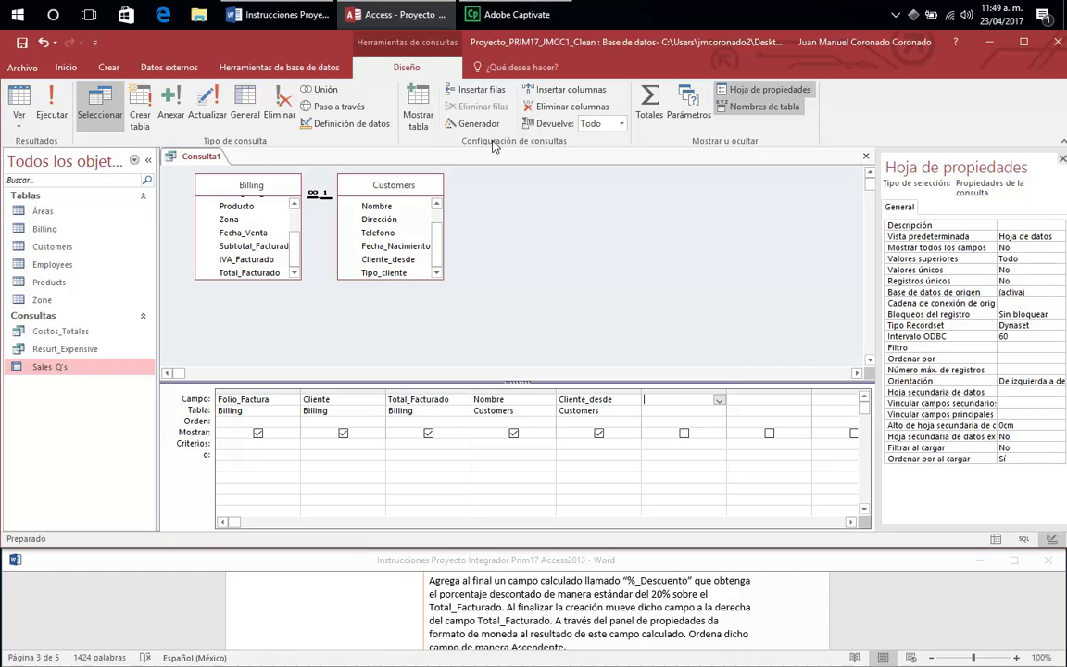
click(458, 123)
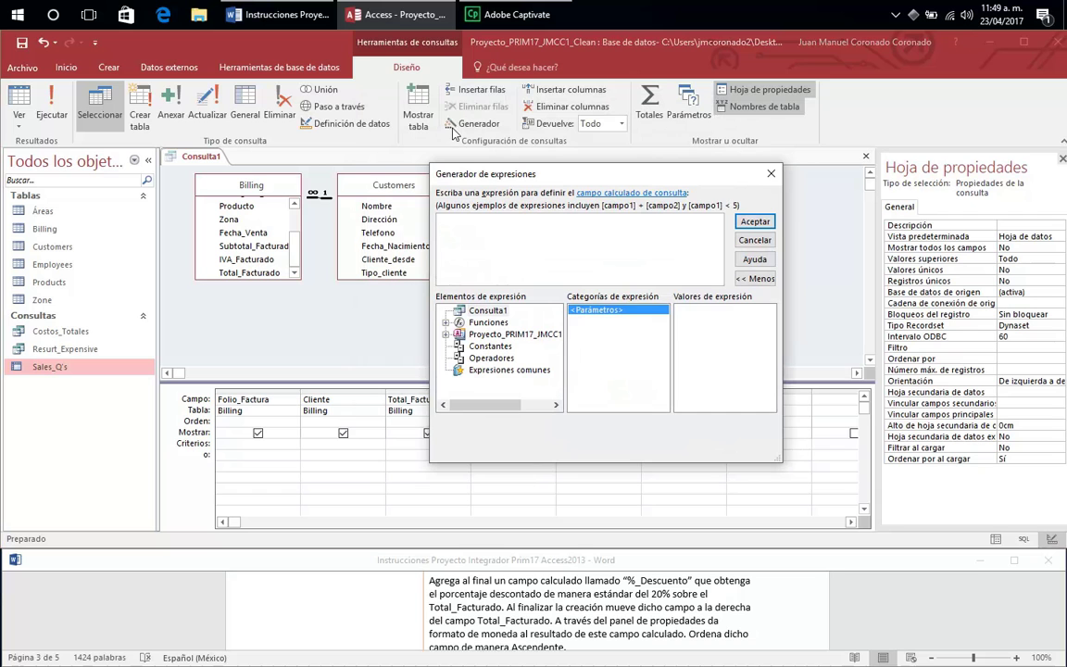
drag(459, 168, 438, 116)
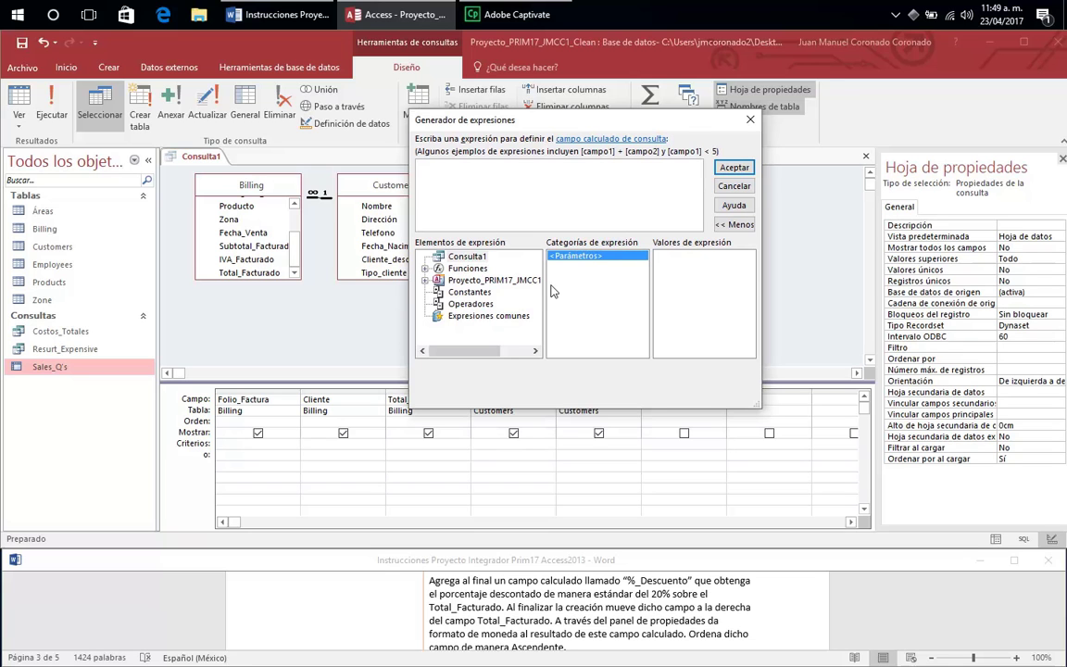
Step: Build the calculated field %_Descuento:[Billing]![Total_Facturado] *.20 from Billing's Total_Facturado field, and accept the expression
click(424, 280)
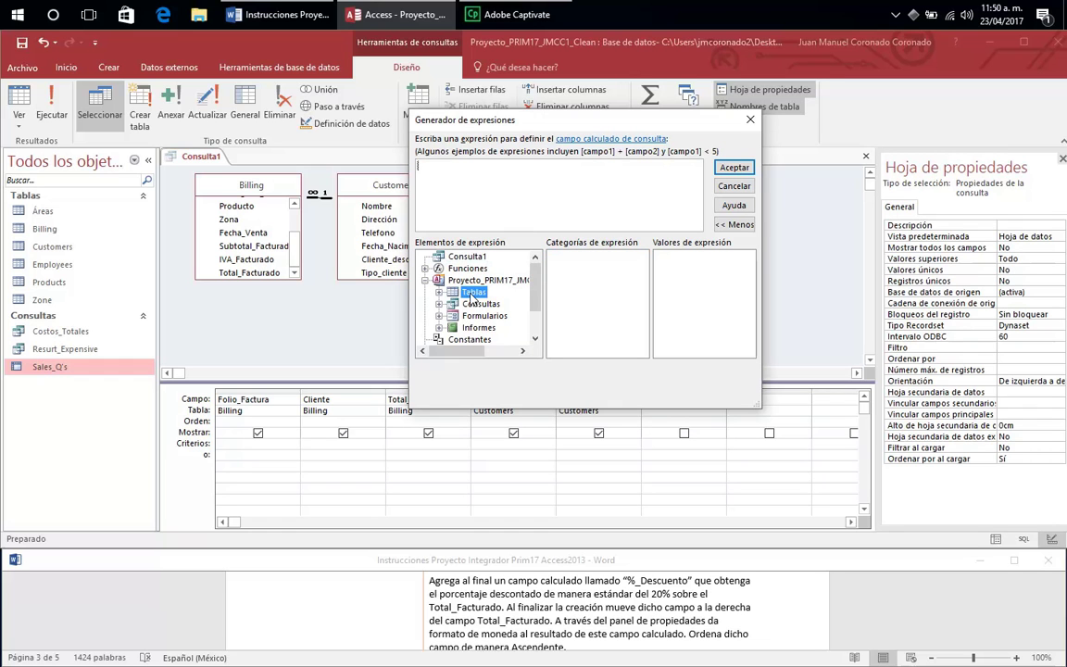
click(440, 292)
click(488, 279)
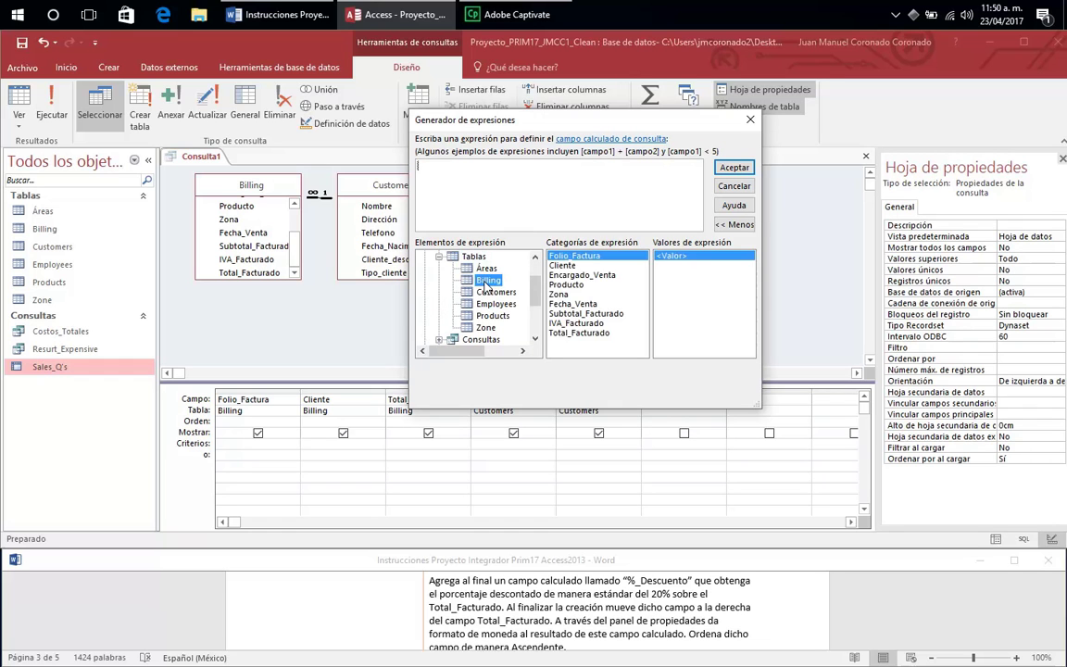
double_click(576, 332)
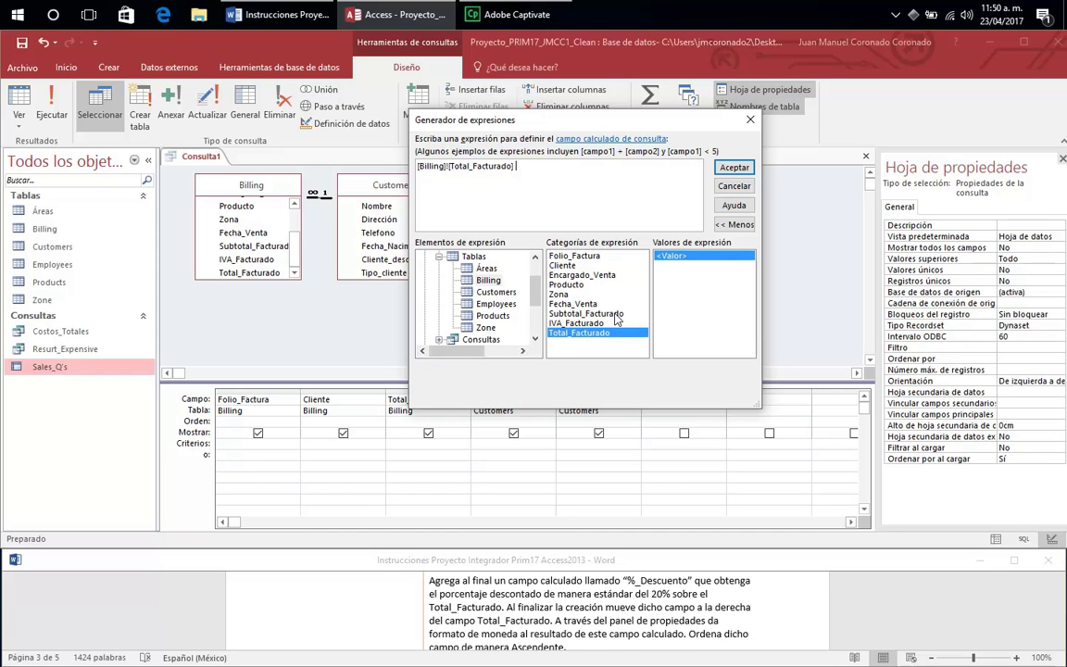
text(*)
text(%_)
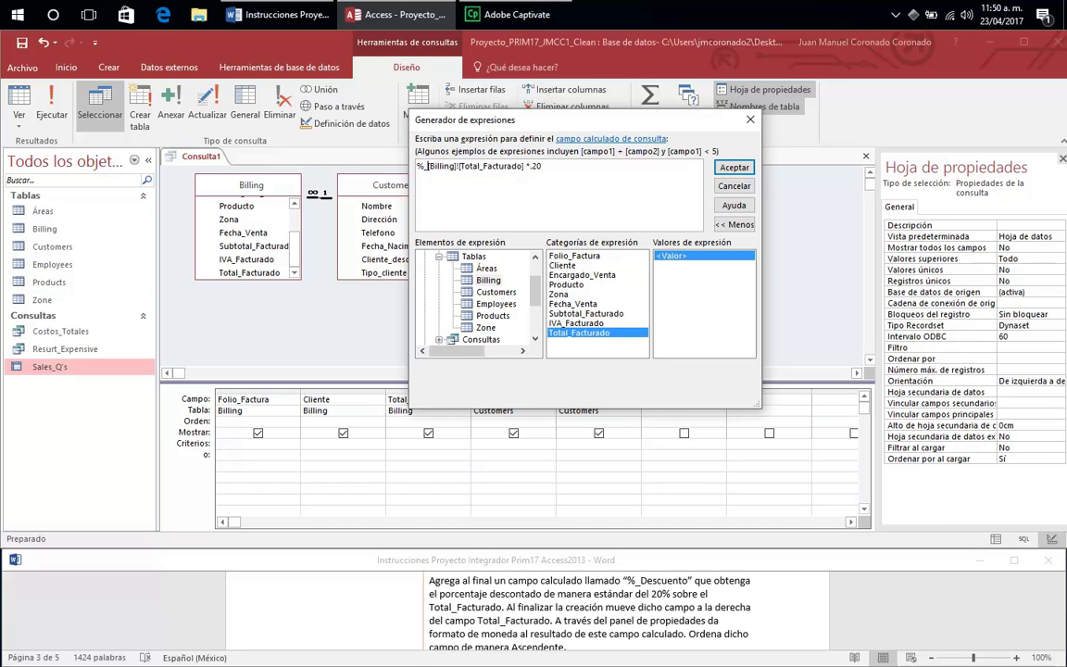
text(Descuento)
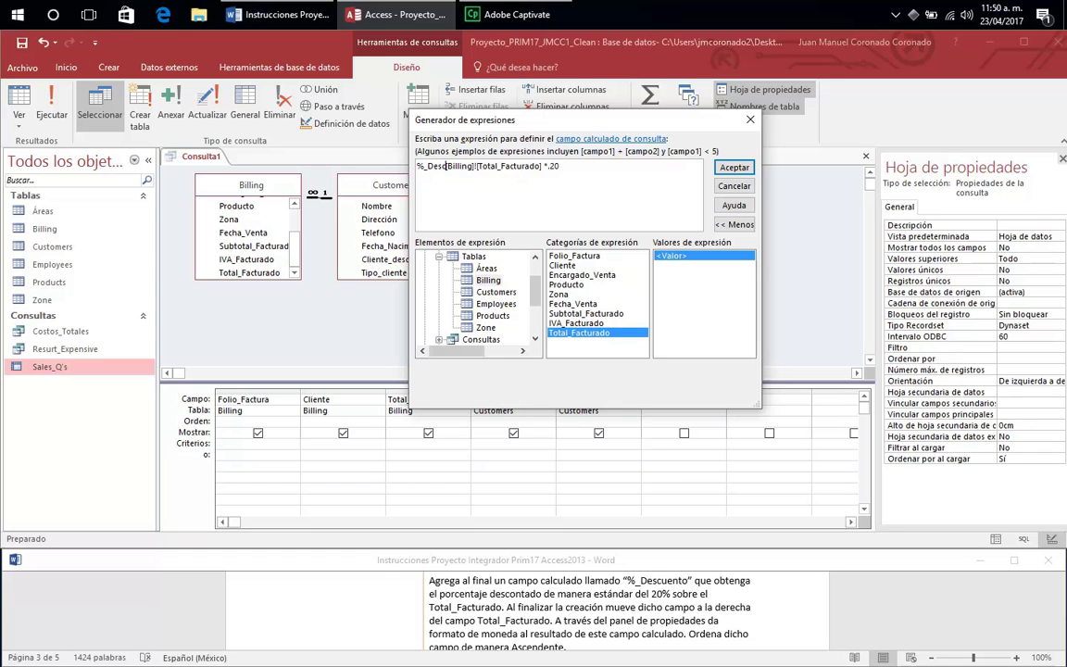
text(:)
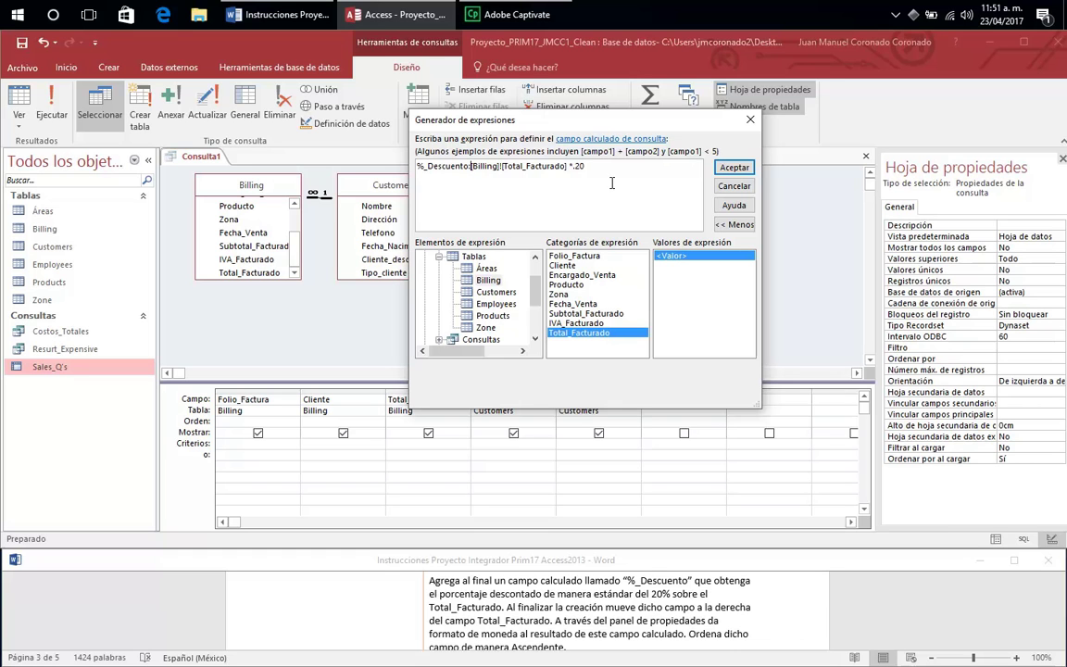
click(731, 168)
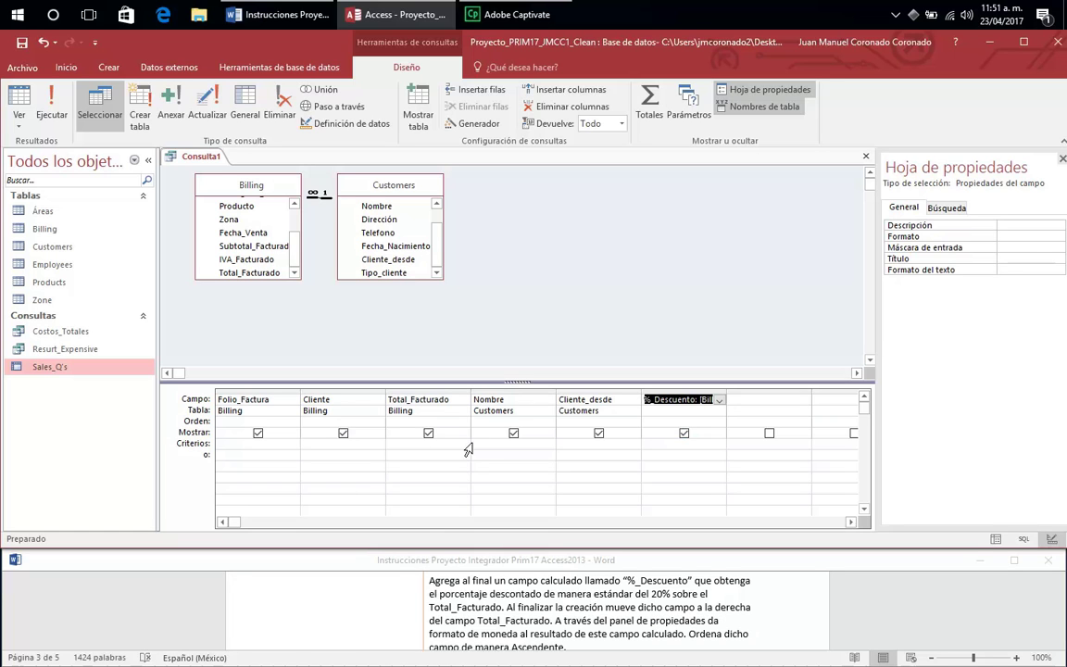
Step: Move the %_Descuento calculated column in the query grid so it sits immediately after Total_Facturado
click(686, 390)
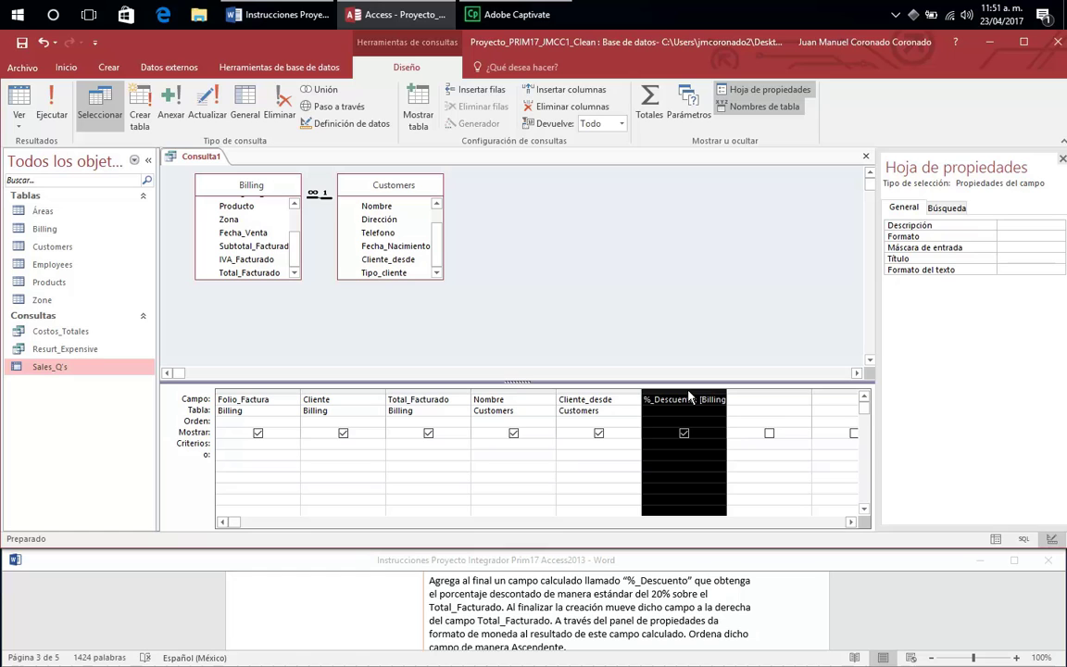
drag(688, 396, 688, 395)
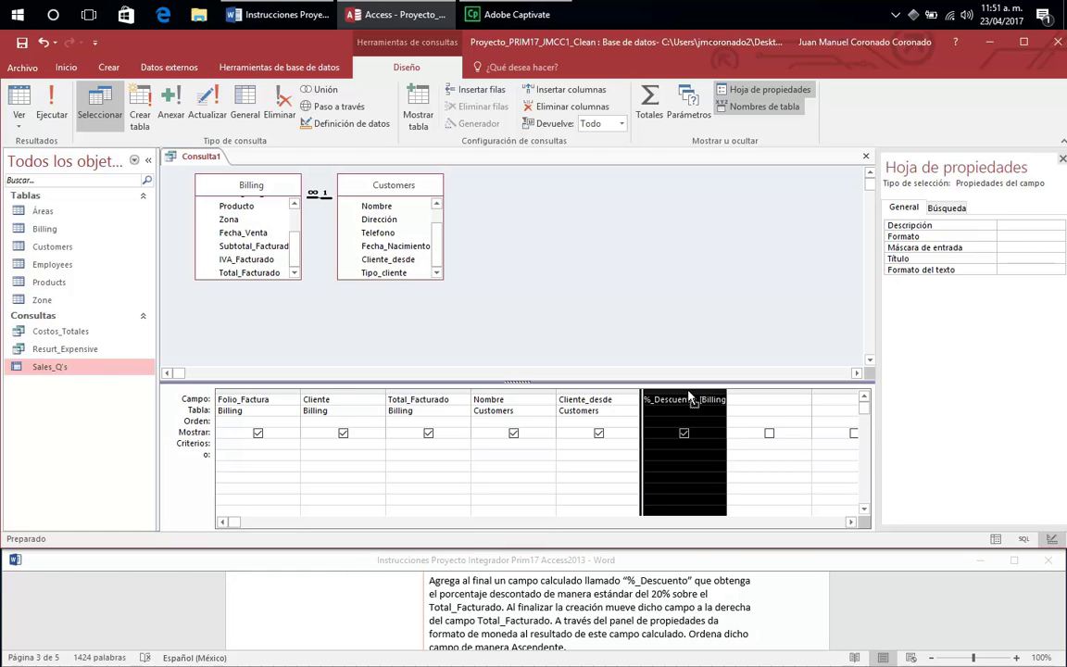
drag(690, 397, 512, 401)
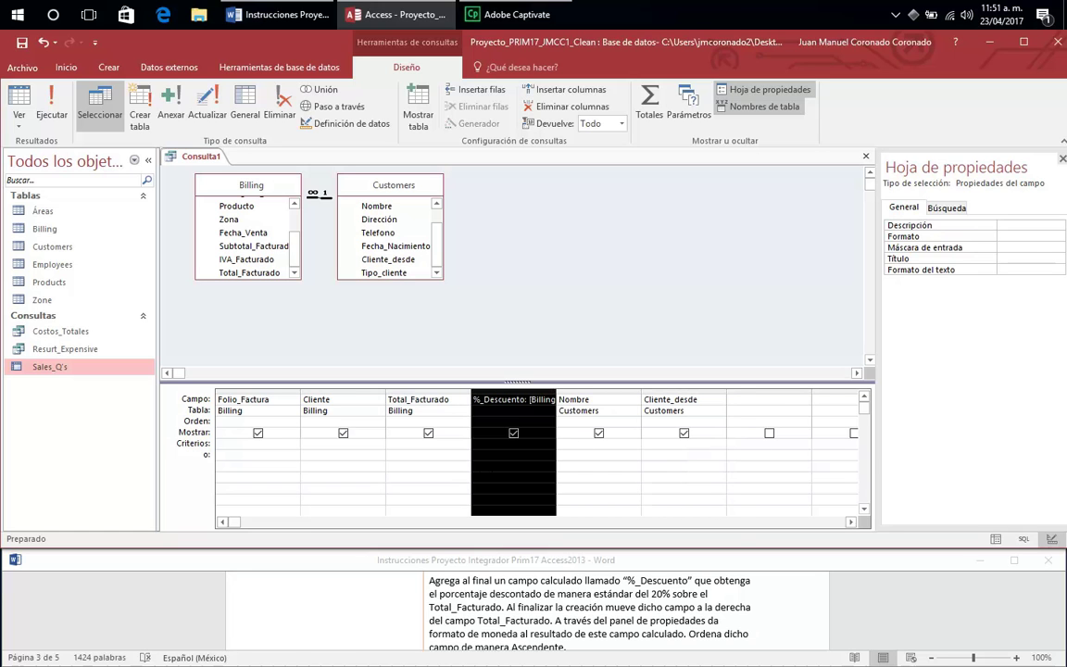
Step: Set the format property of the %_Descuento calculated field to Moneda
click(581, 634)
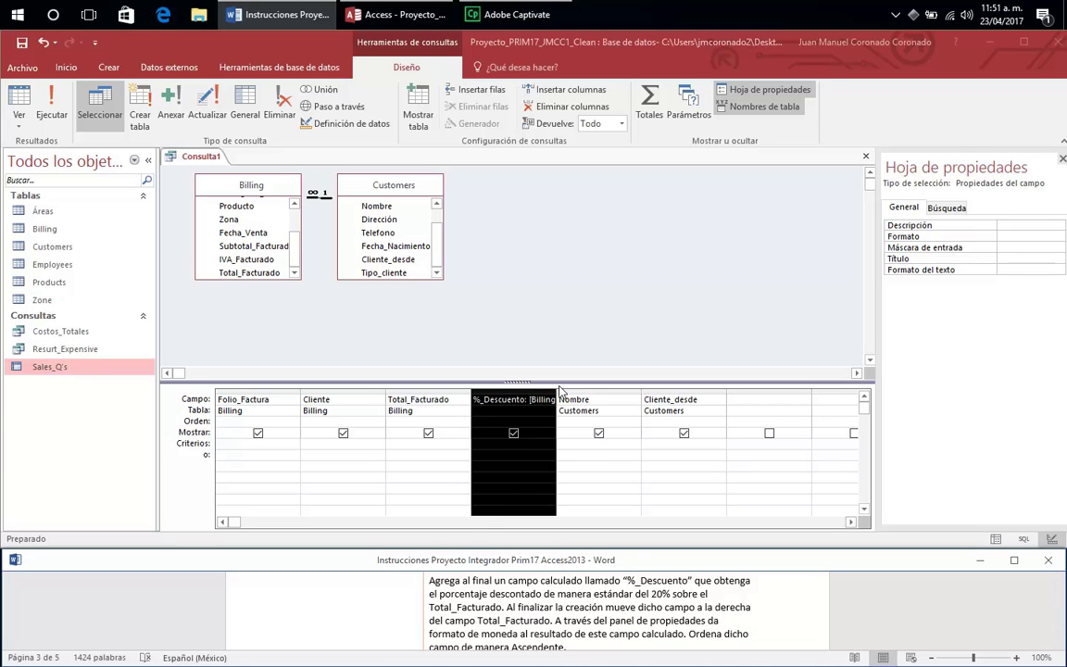
click(1062, 159)
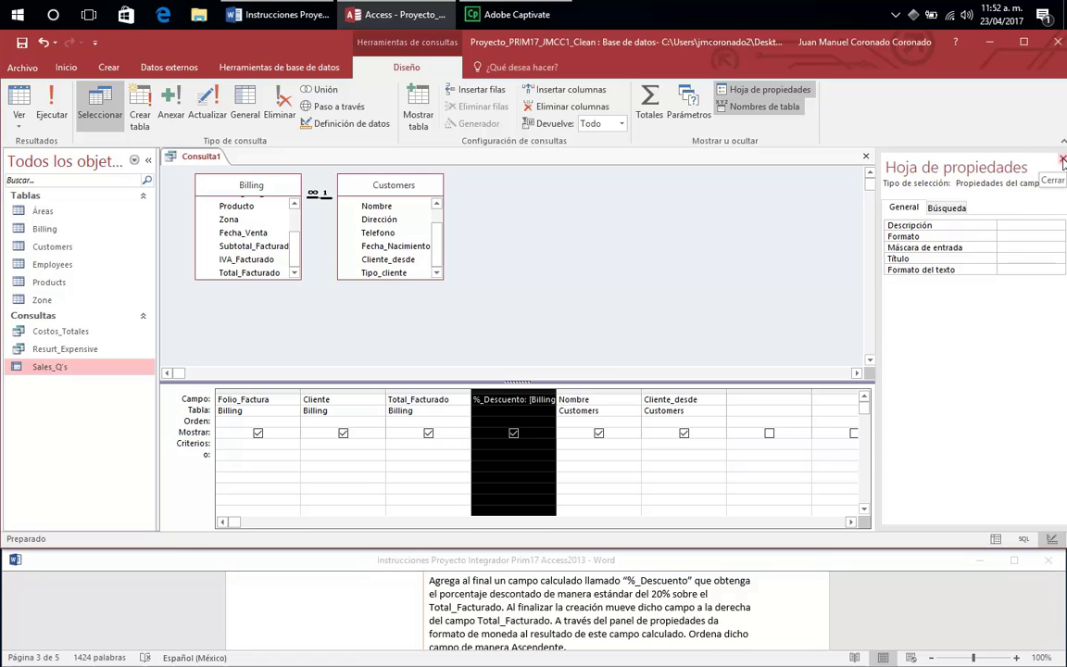
click(1062, 159)
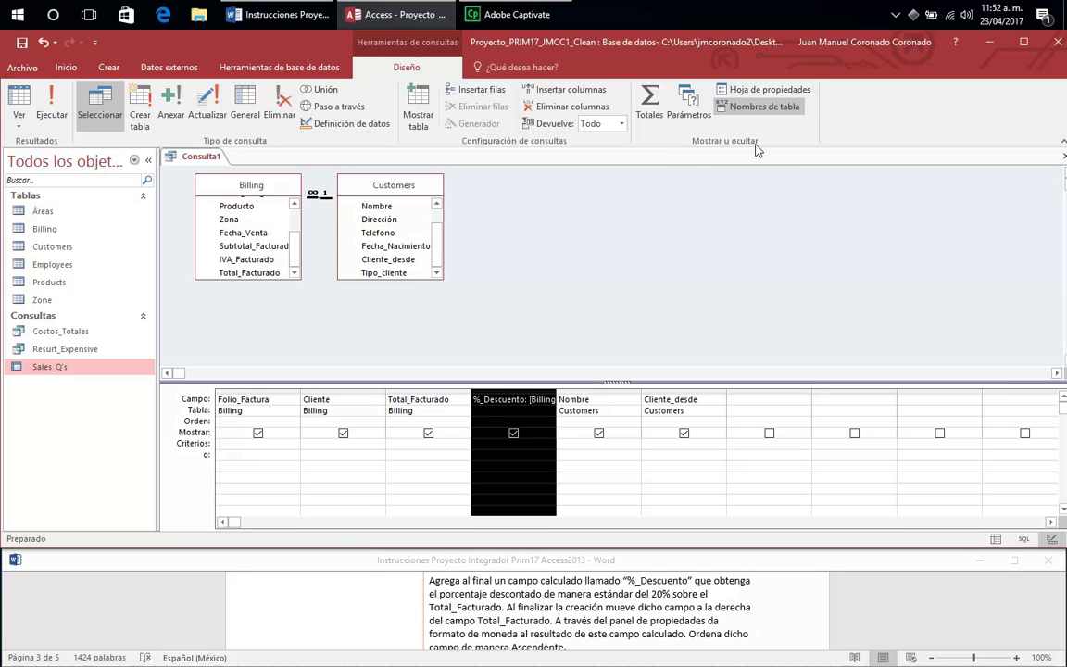
click(759, 93)
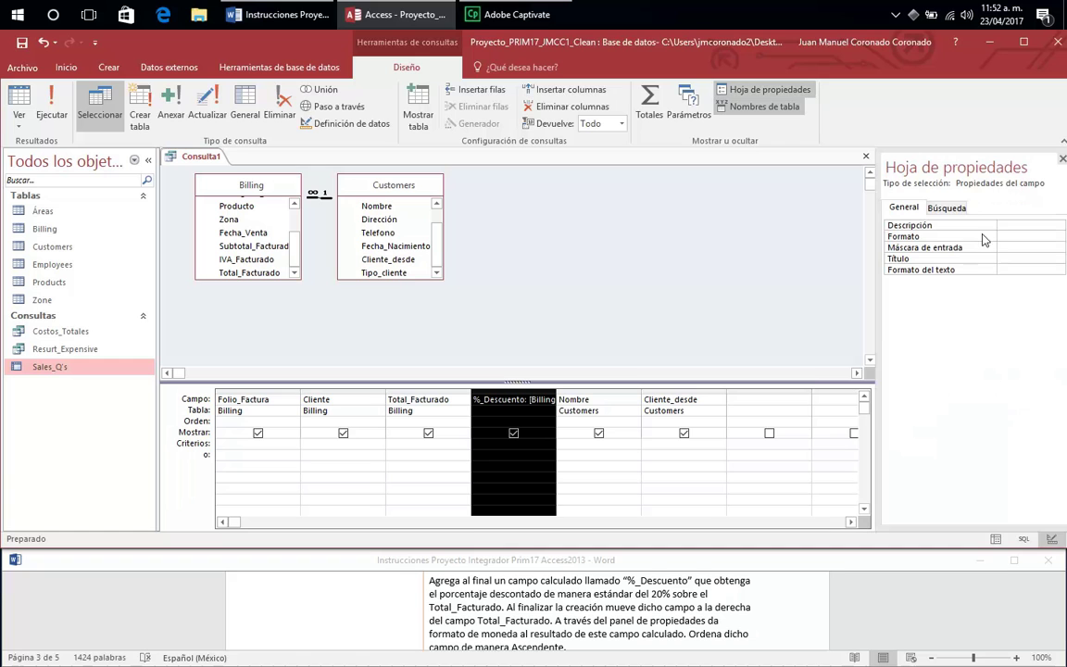
click(1026, 238)
click(1056, 237)
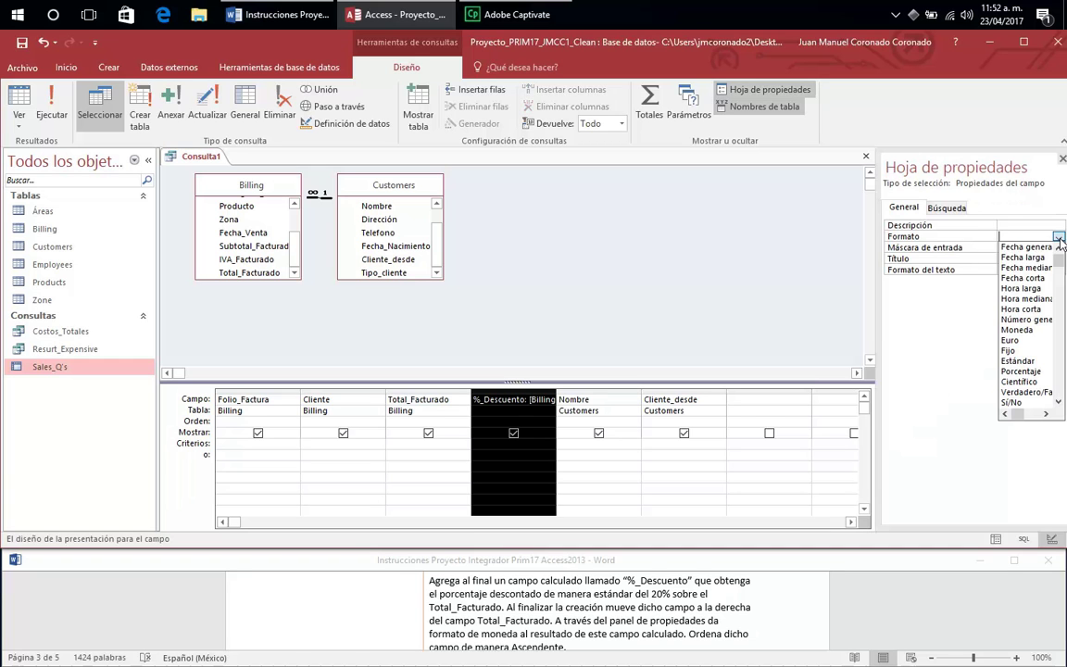
click(1019, 329)
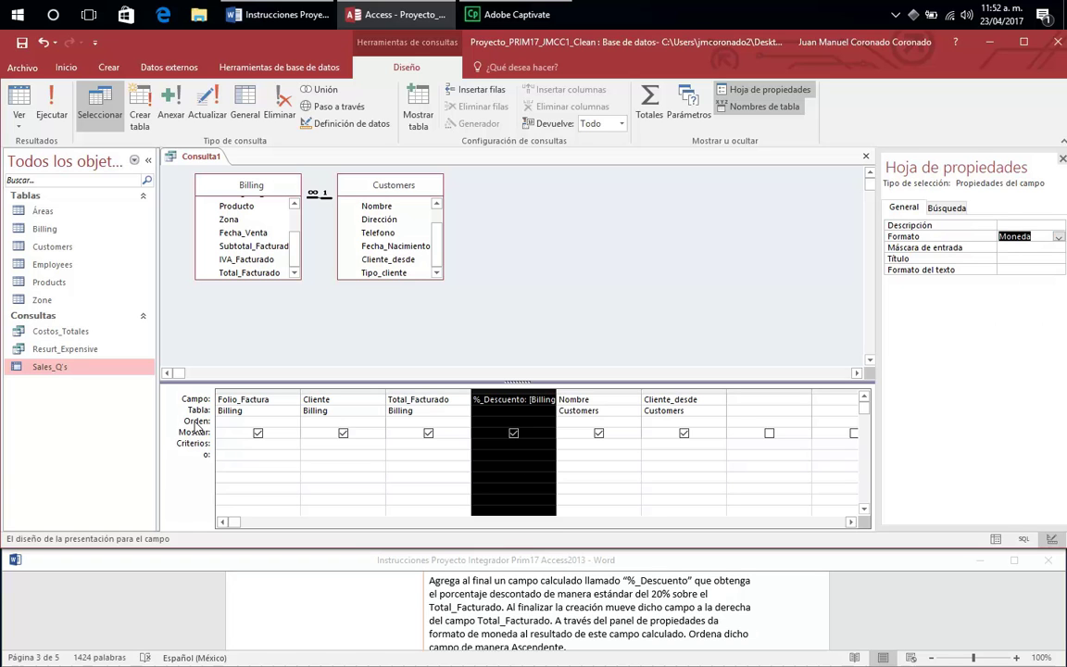
Step: Set the sort order of the %_Descuento column to Ascendente
click(442, 441)
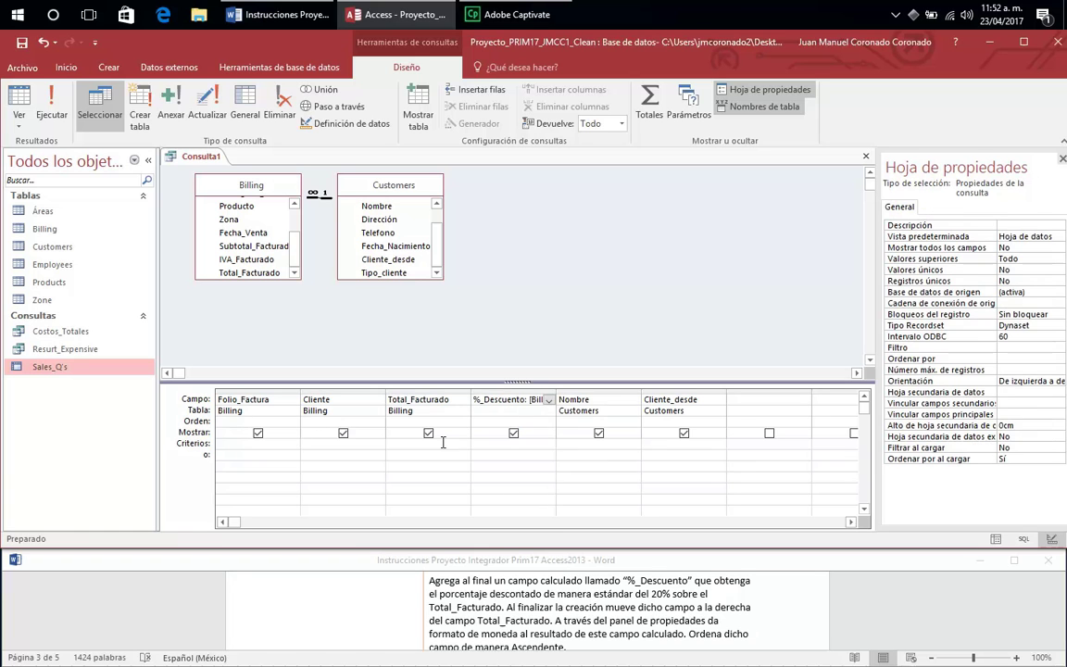
click(513, 421)
click(548, 421)
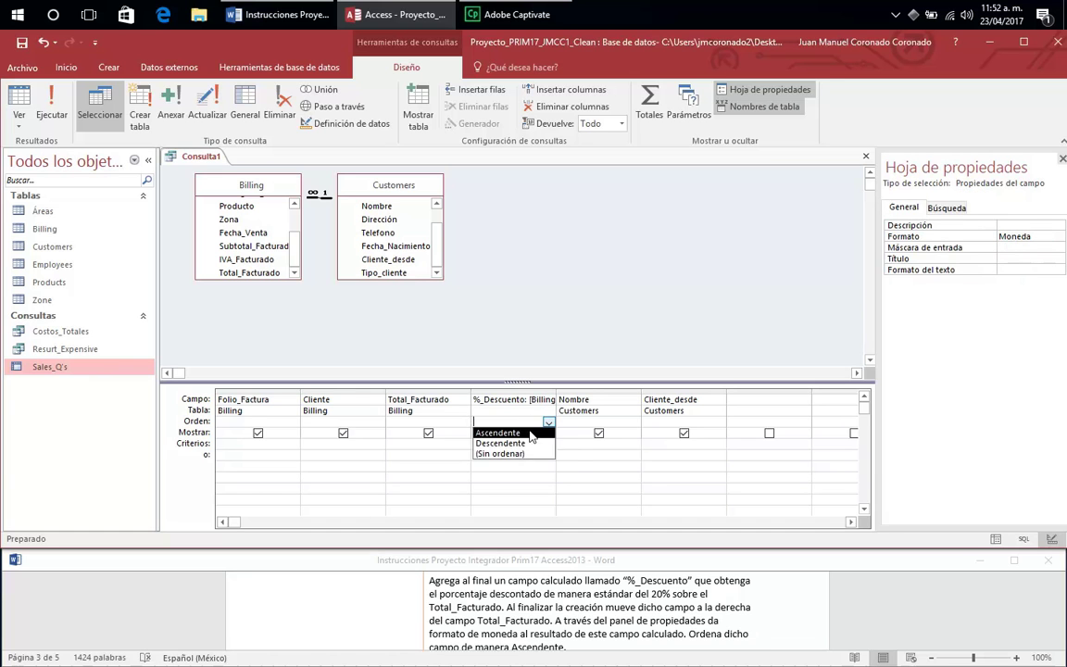
click(500, 432)
Step: Check the next instruction in the Word document and hide the Folio_Factura field from the query results
click(1062, 650)
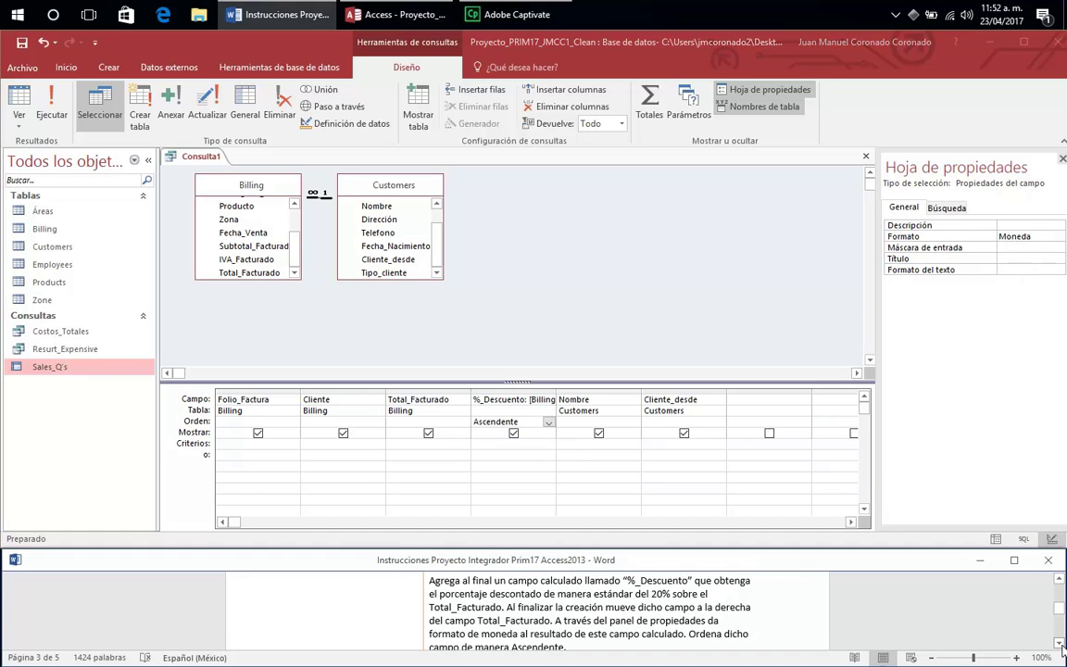
scroll(1062, 650, down, 5)
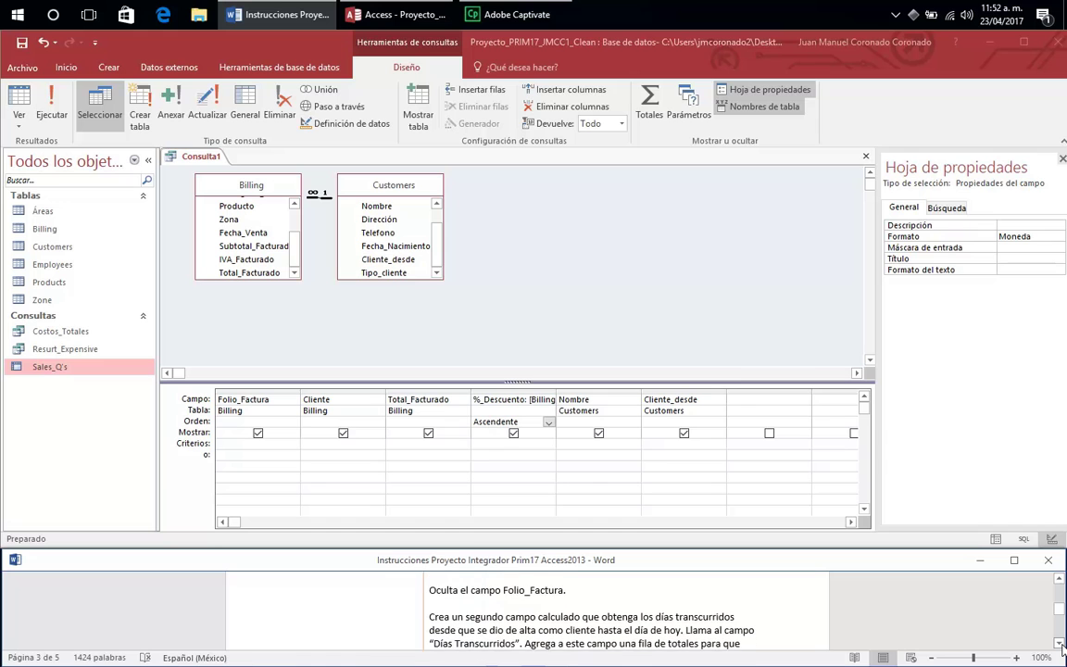
click(1060, 644)
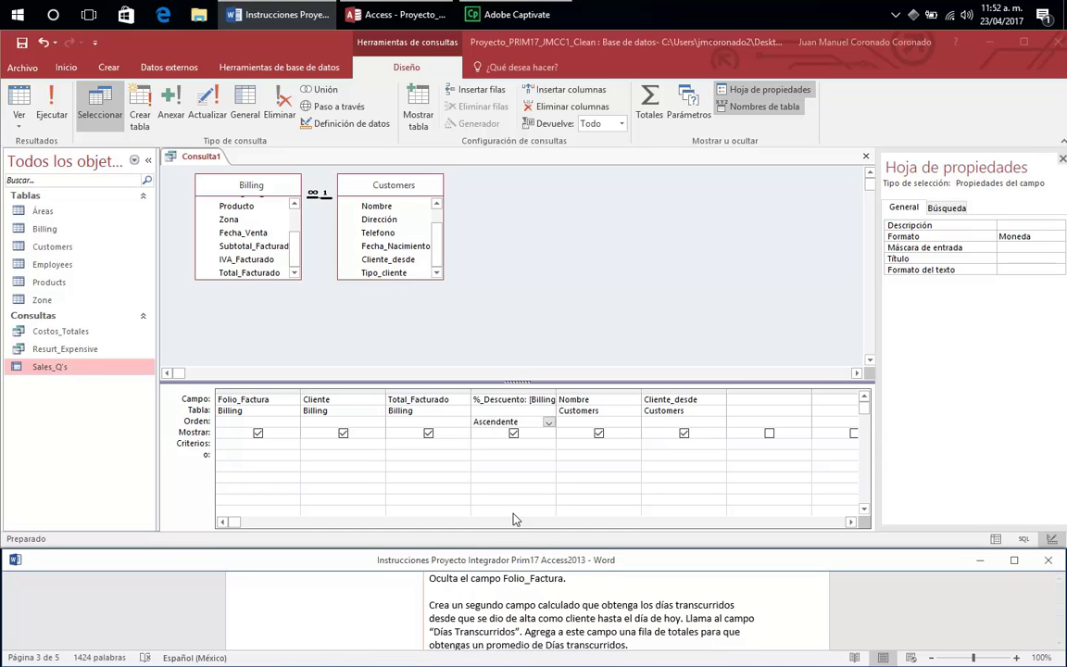
click(258, 433)
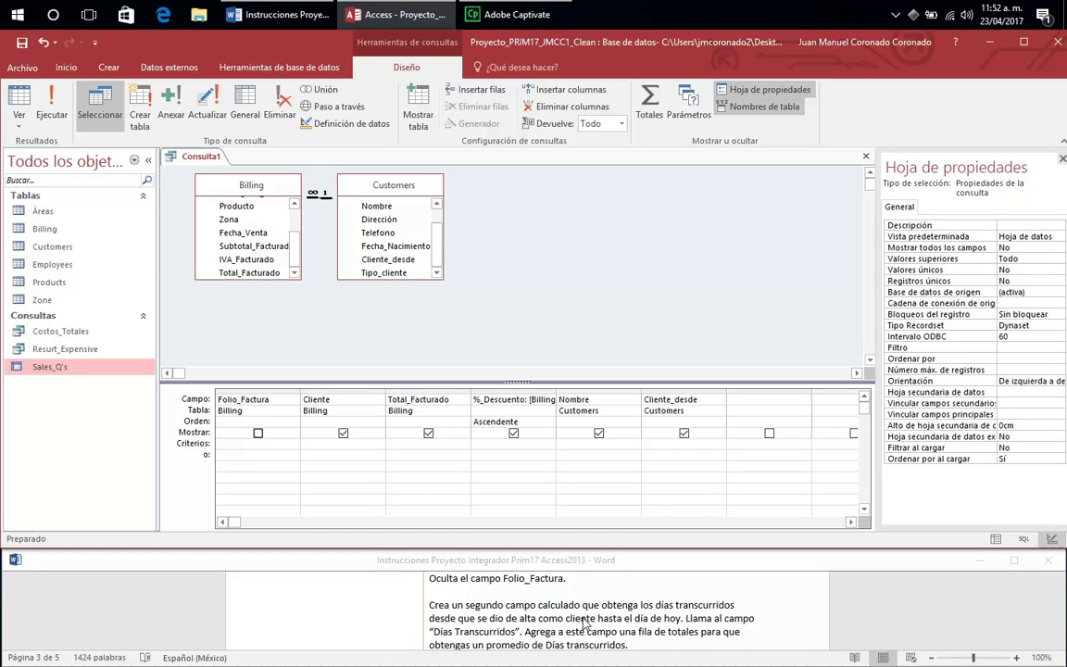
Step: Review the instructions for the Días Transcurridos calculated field, and open the expression builder for the empty column after Cliente_desde
click(937, 561)
scroll(1062, 642, down, 2)
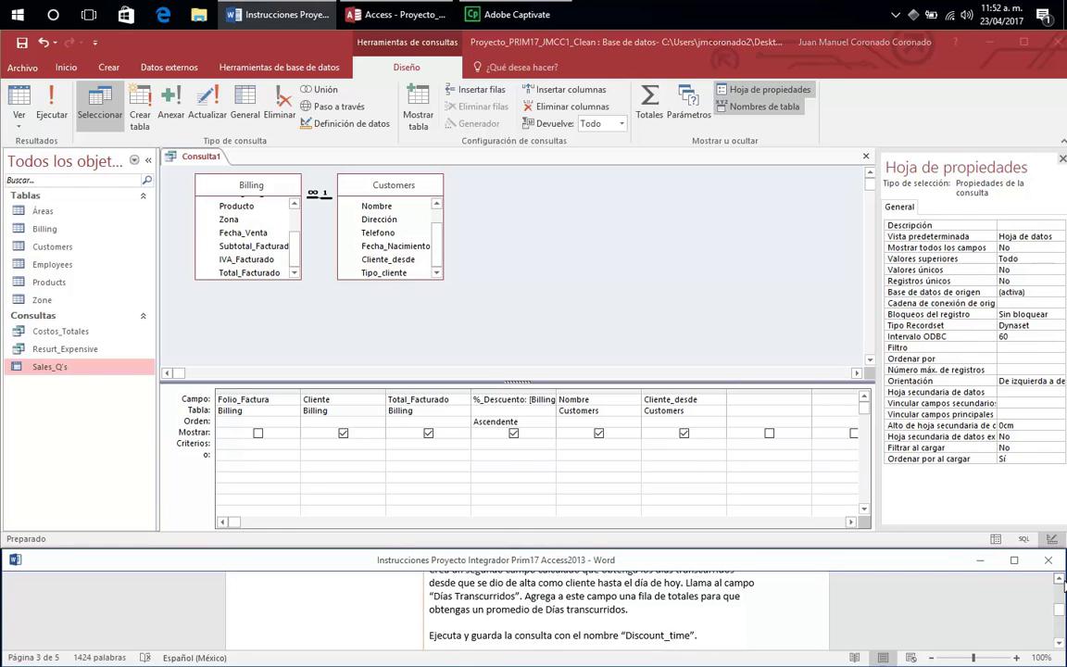
click(1058, 579)
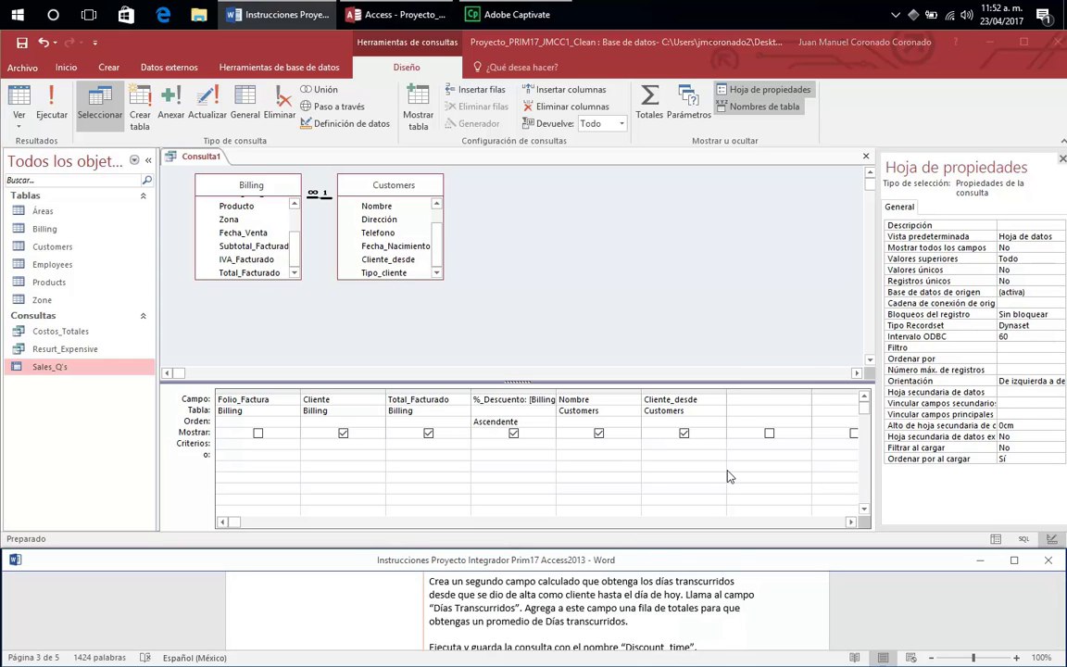
click(671, 363)
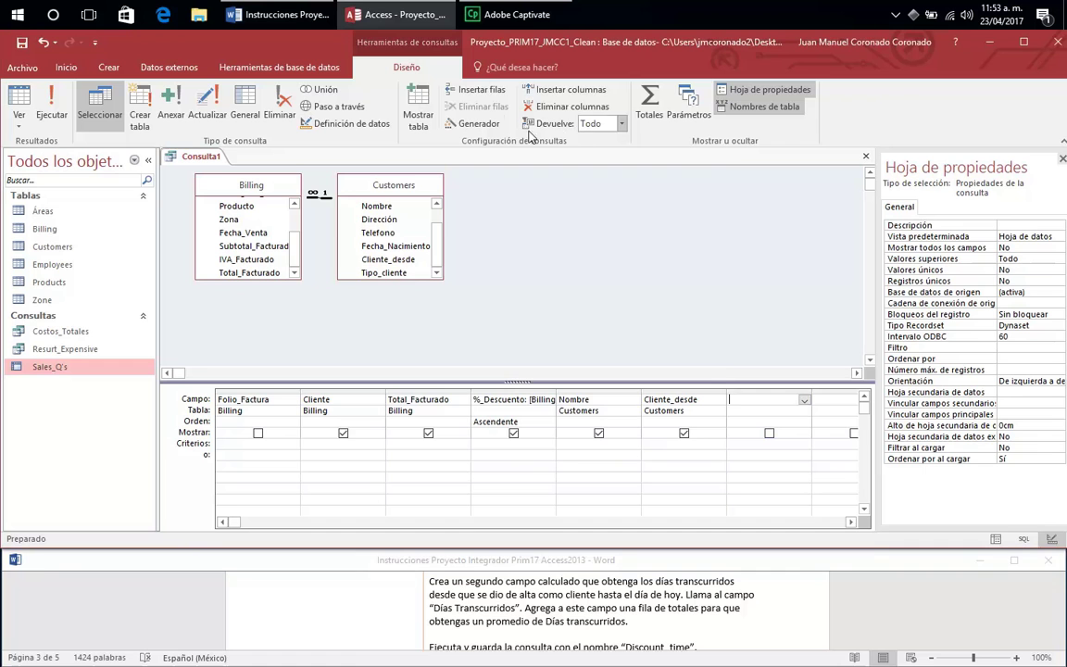
click(477, 123)
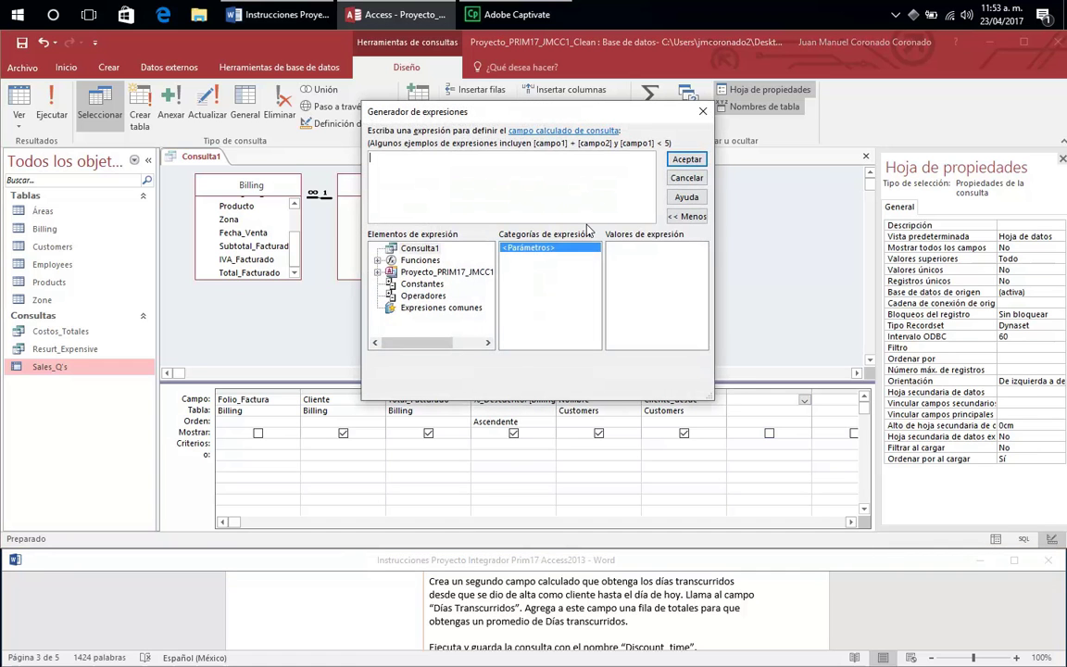
Step: Build the calculated field Dias Transcurridos: Fecha()- [Customers]![Cliente_desde] using the Customers table's Cliente_desde field, and accept the expression
text(Dias)
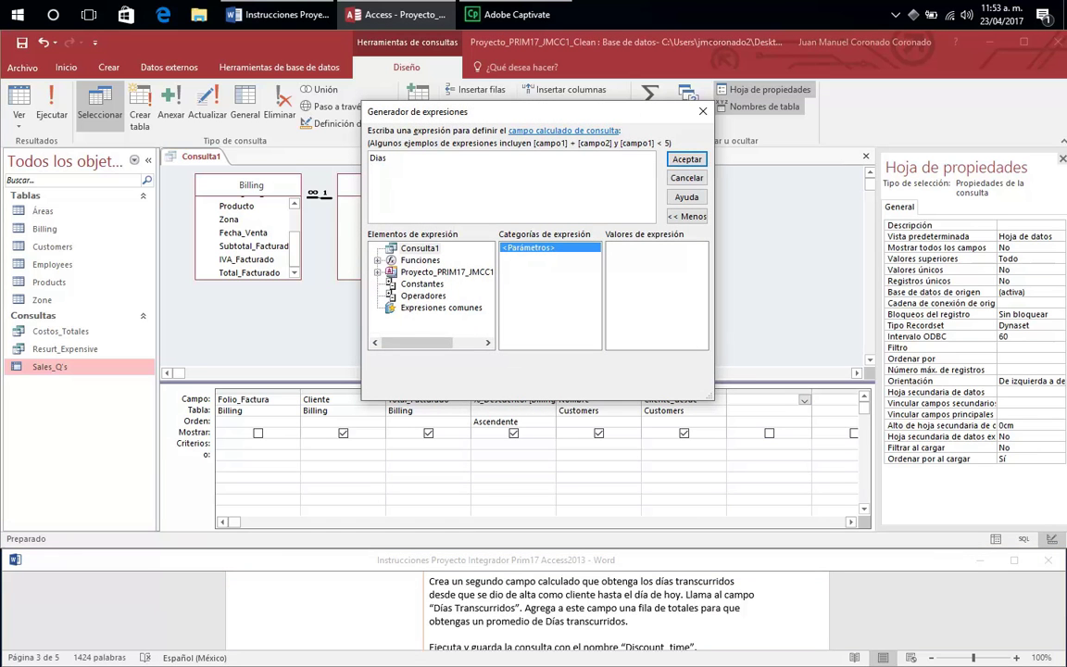
text( Trans)
text(Fecha()-)
double_click(468, 273)
double_click(426, 284)
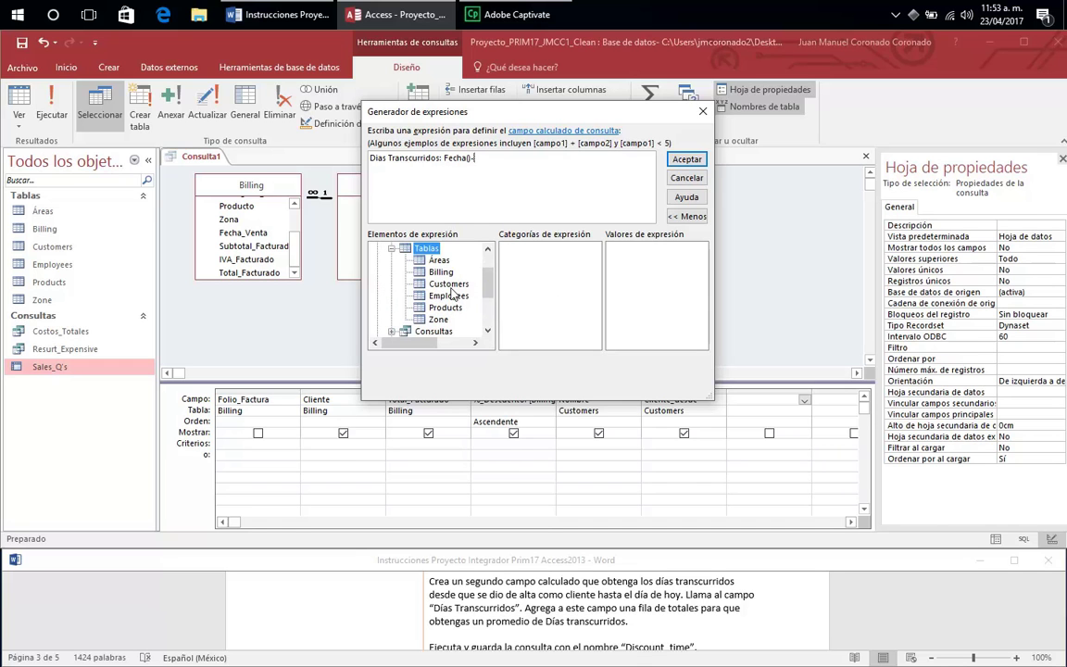
click(441, 271)
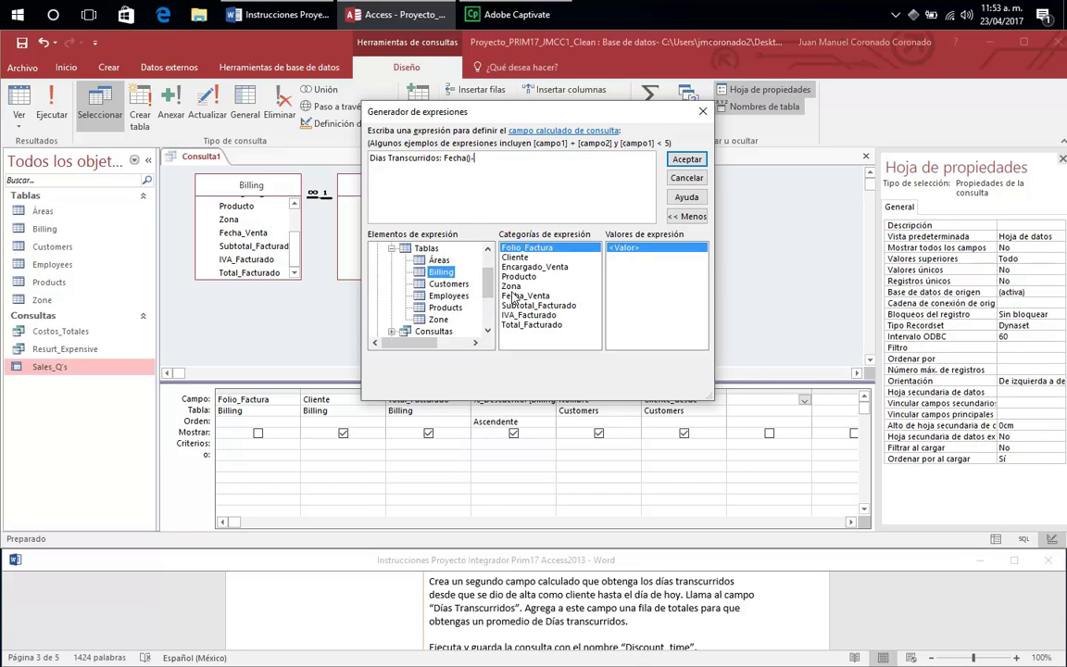
drag(405, 112, 546, 122)
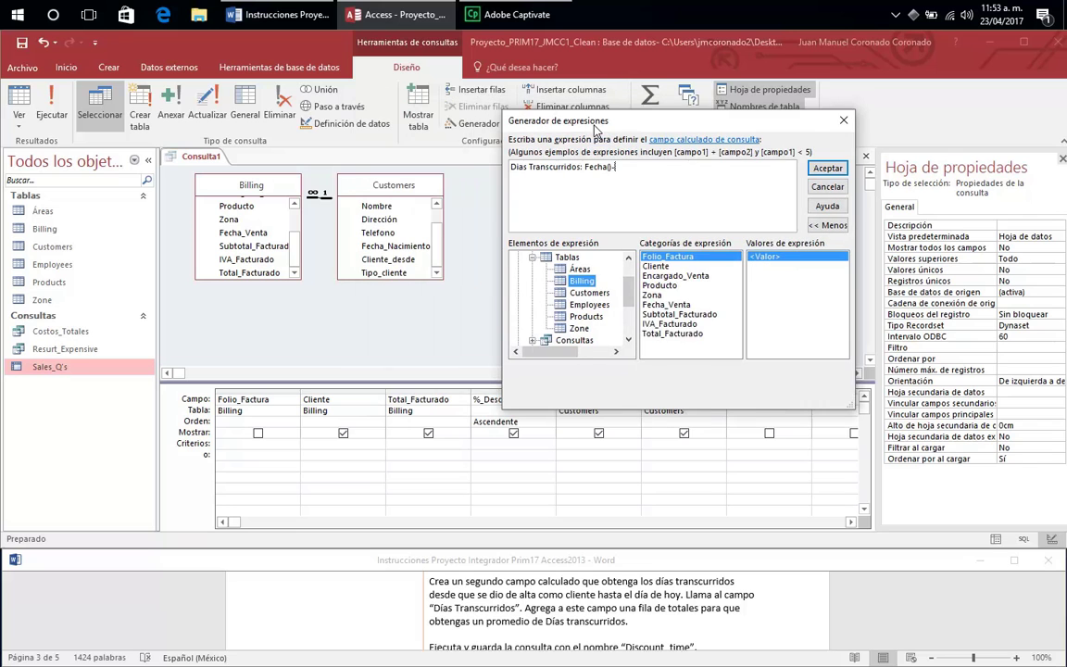
click(588, 294)
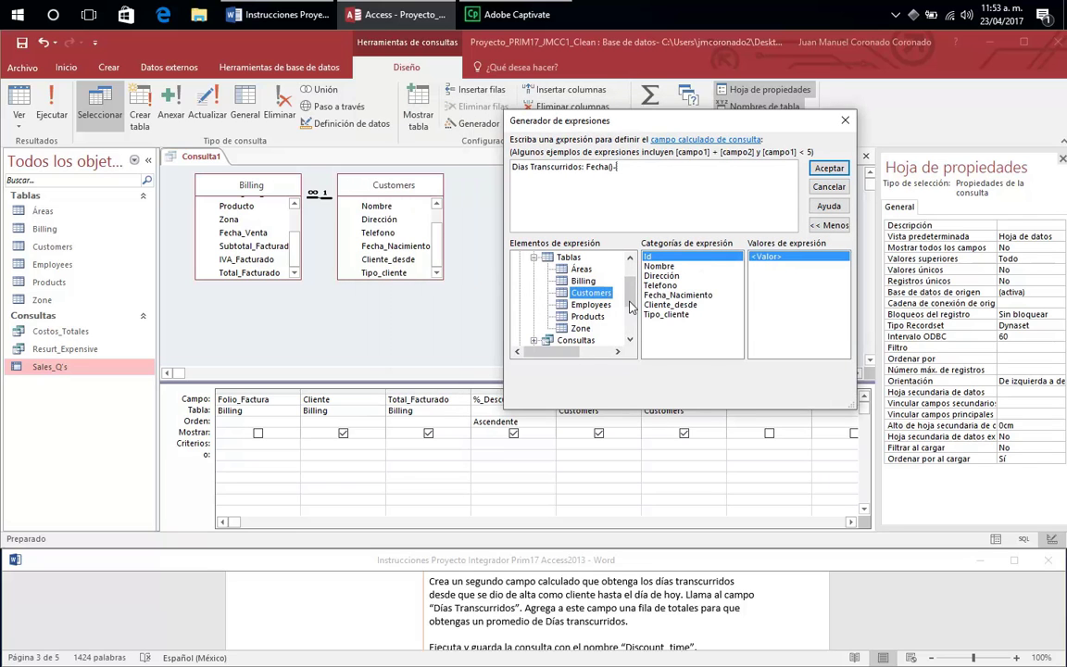
click(682, 306)
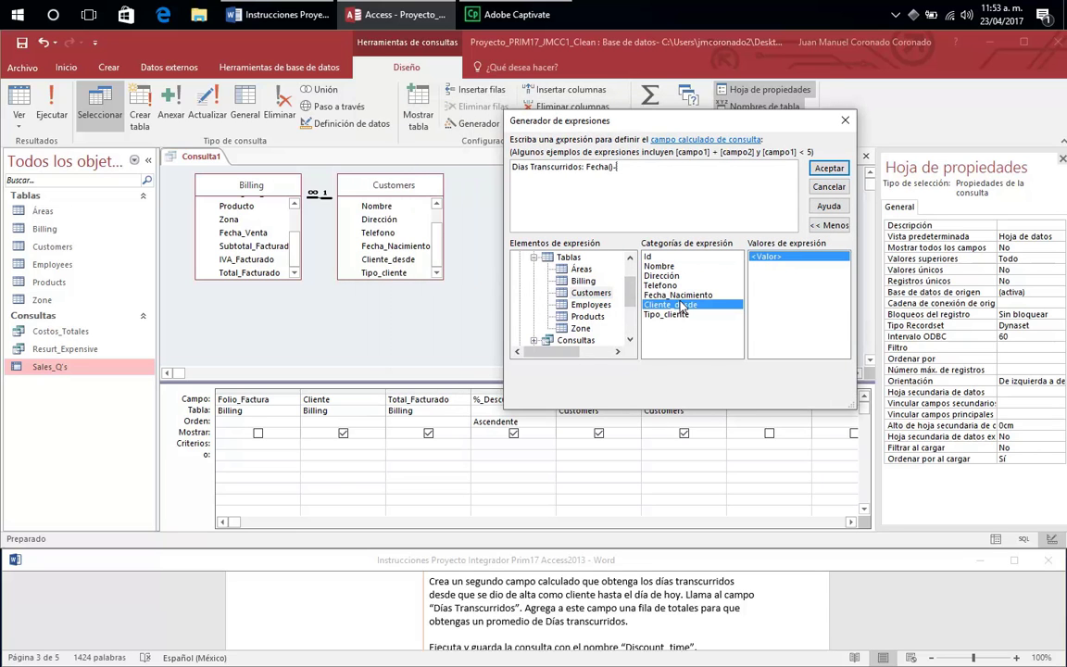
double_click(682, 305)
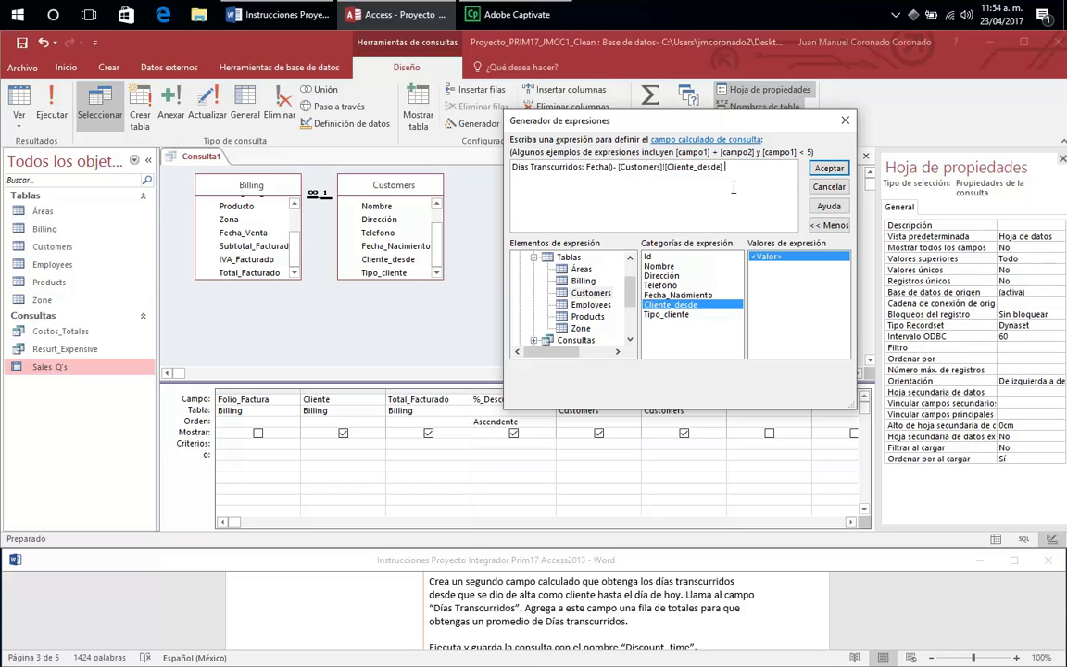
click(828, 172)
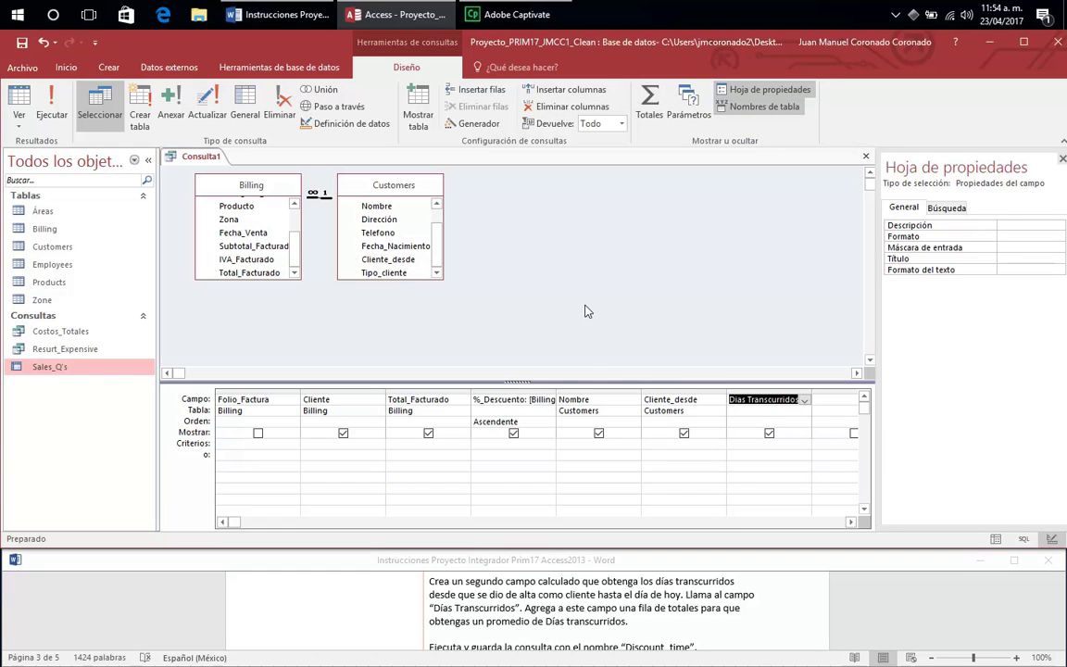
Step: Read the remaining instructions in the Word document on the totals row and on running and saving the query
click(1006, 636)
click(1059, 643)
click(1059, 642)
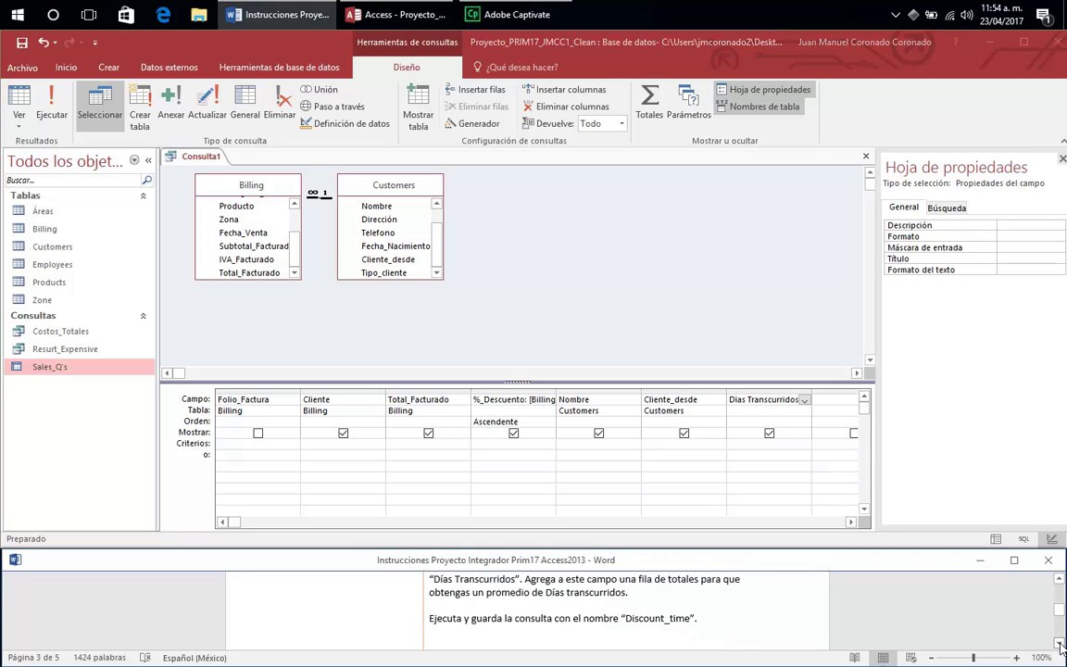
click(1059, 643)
click(1060, 643)
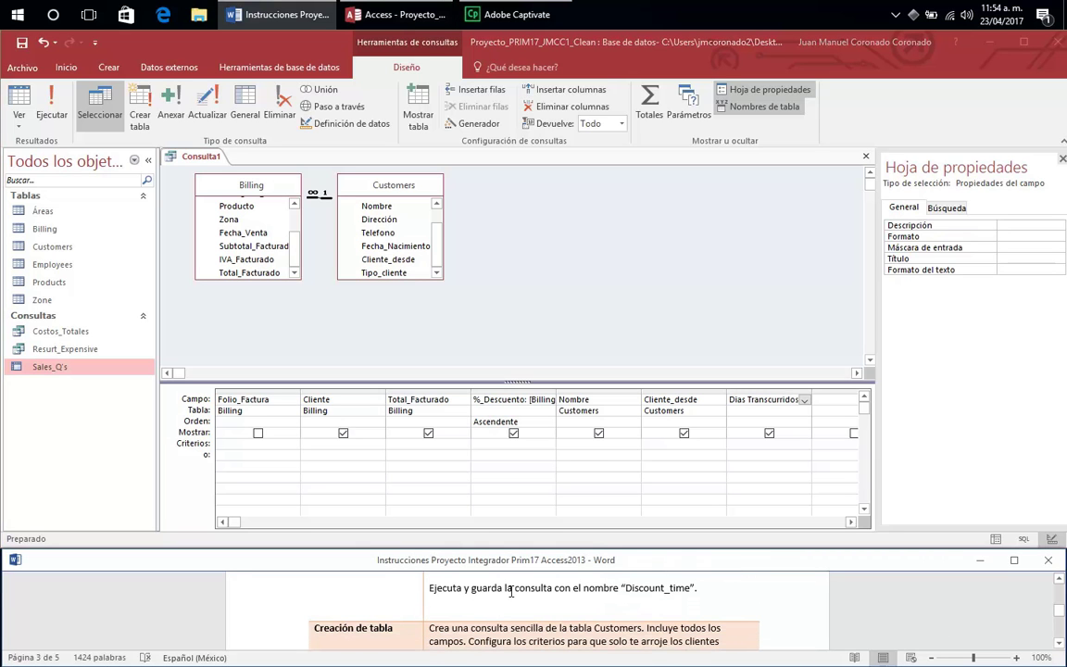
right_click(197, 157)
click(208, 166)
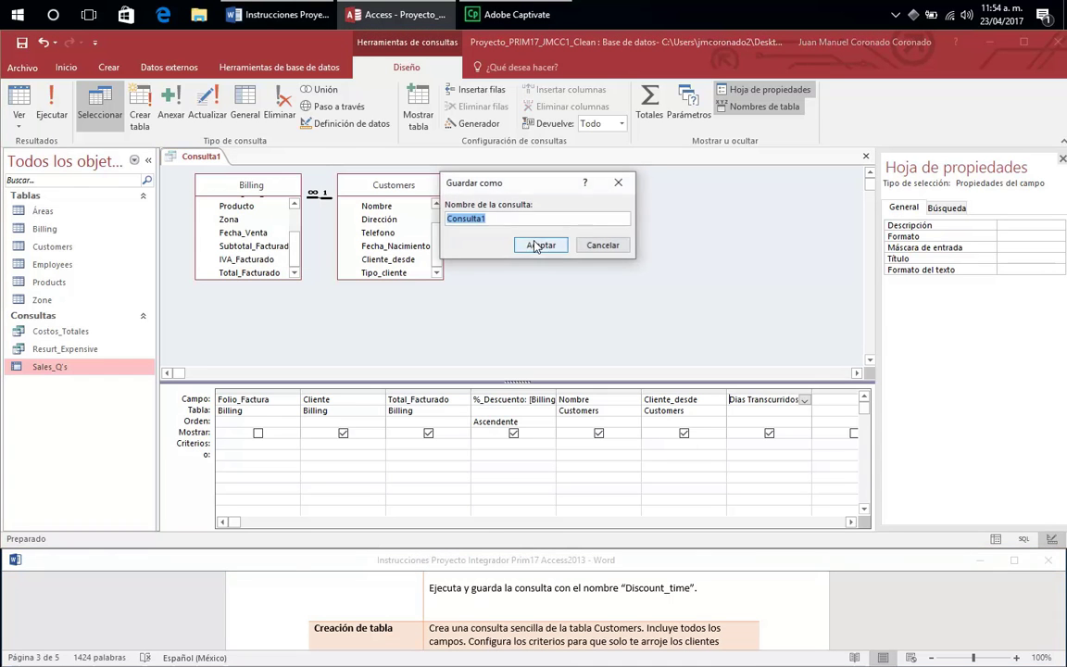
click(581, 249)
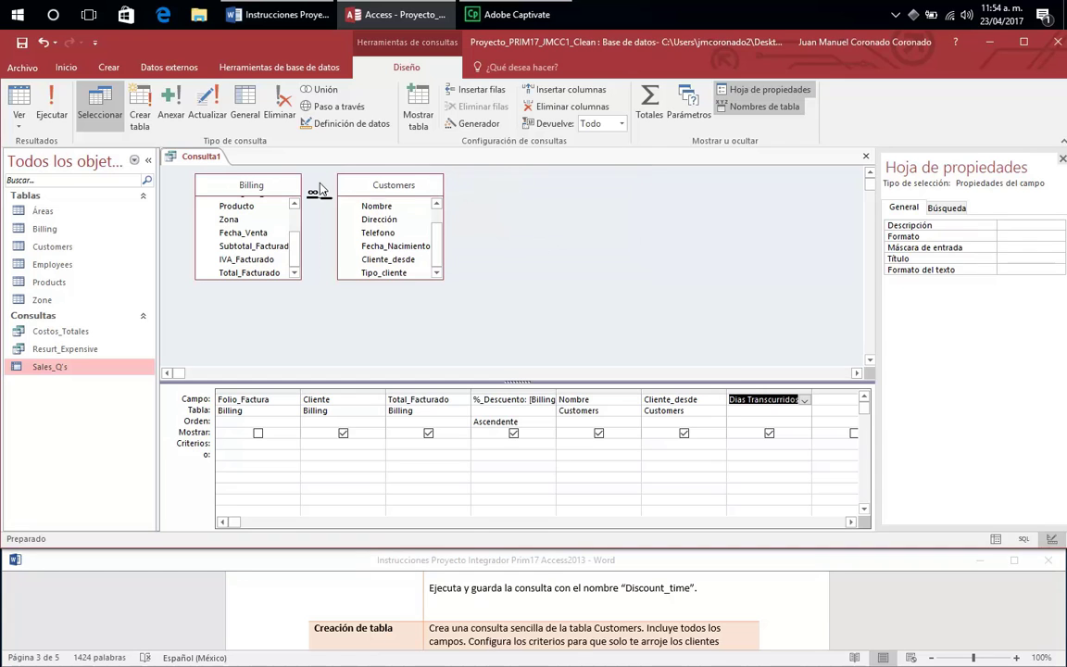
Step: Run the query and save it under the name Discount_time
click(53, 104)
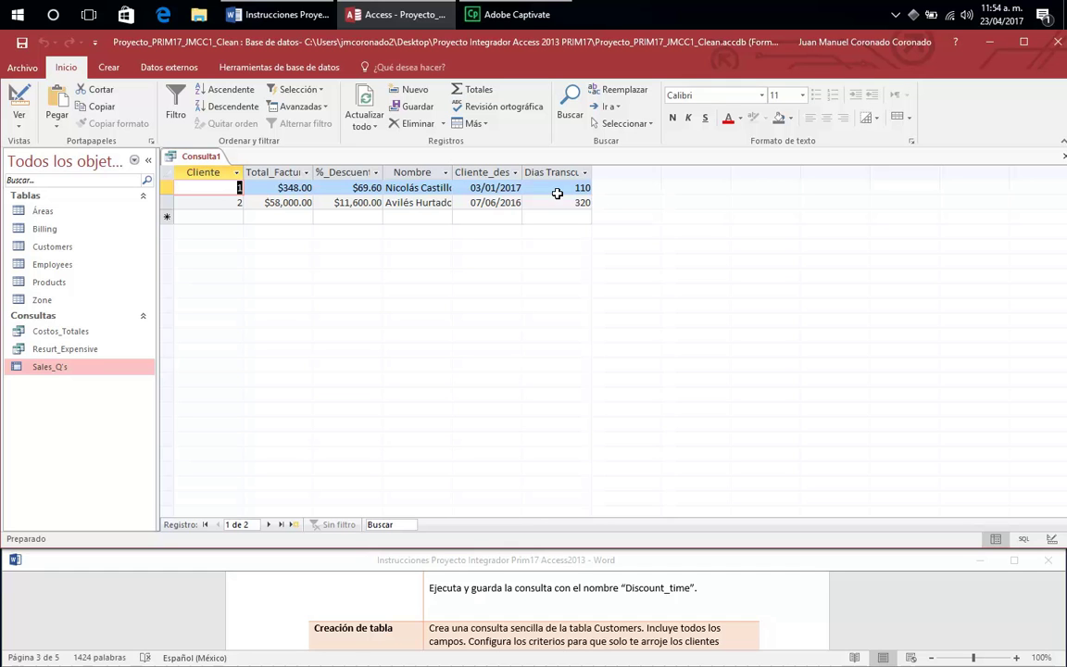
right_click(211, 162)
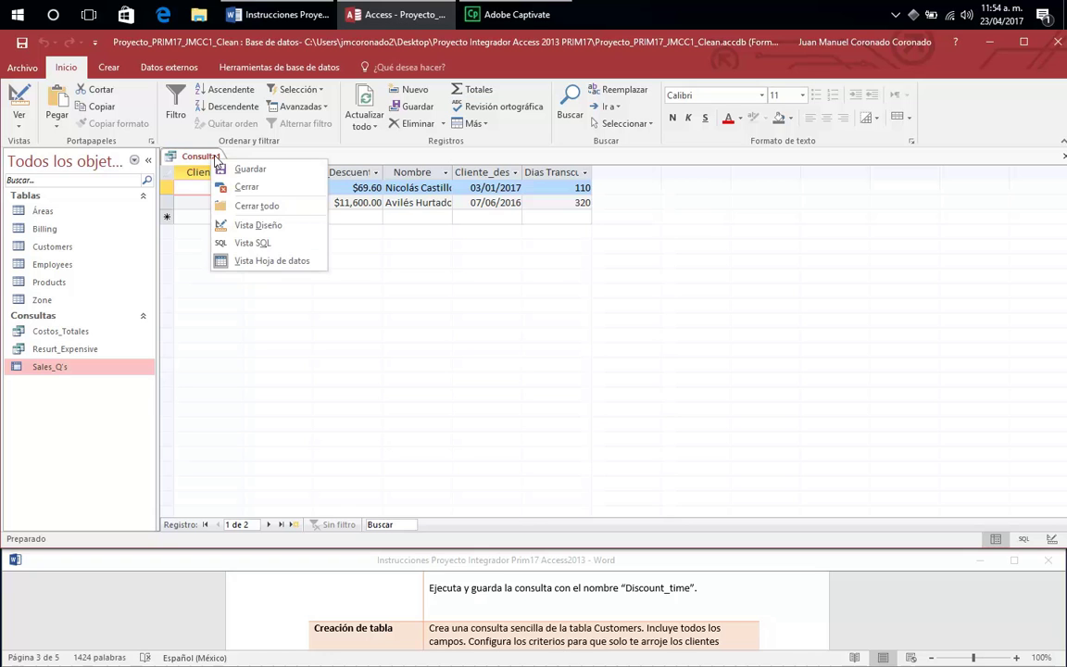
click(223, 165)
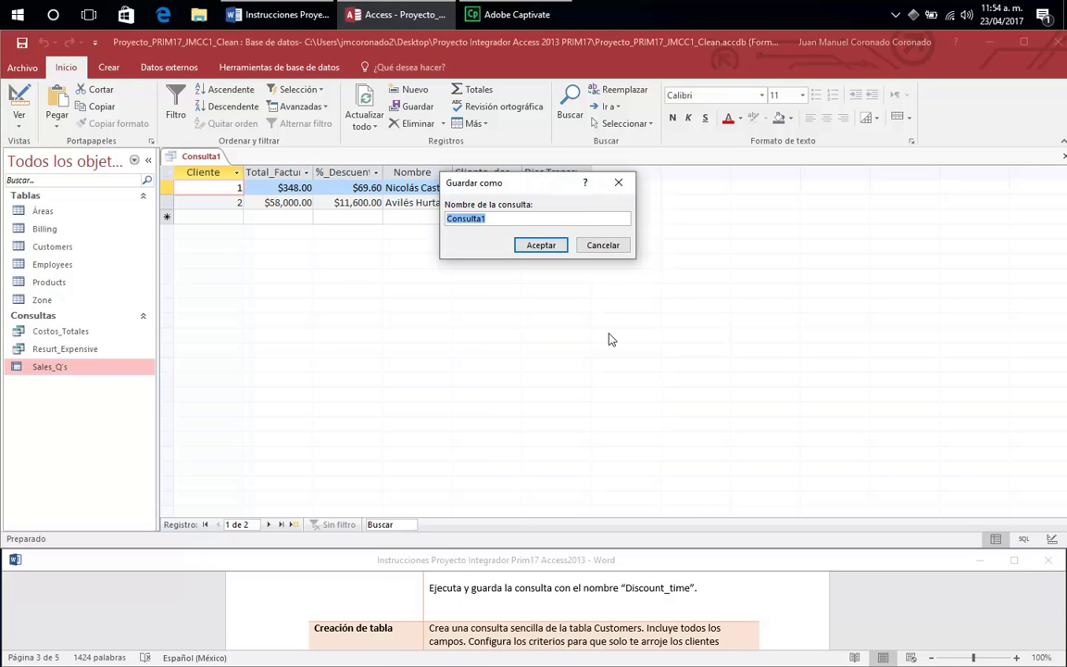
text(Discount_time)
click(536, 246)
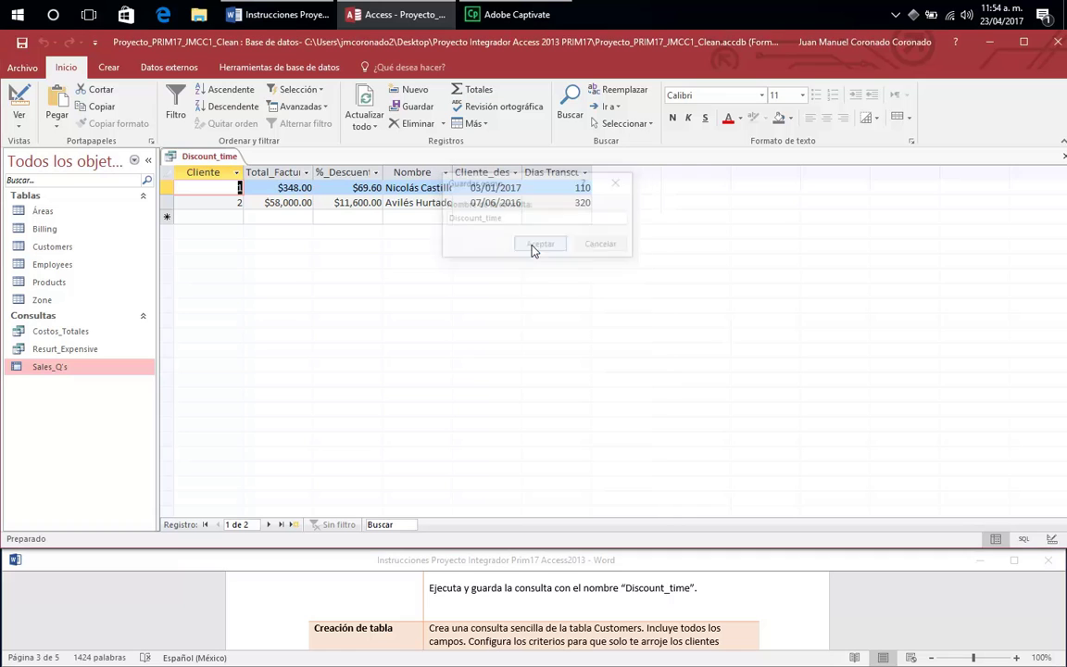
Step: Close the Discount_time query and read the Creación de tabla instructions in the Word document
right_click(213, 158)
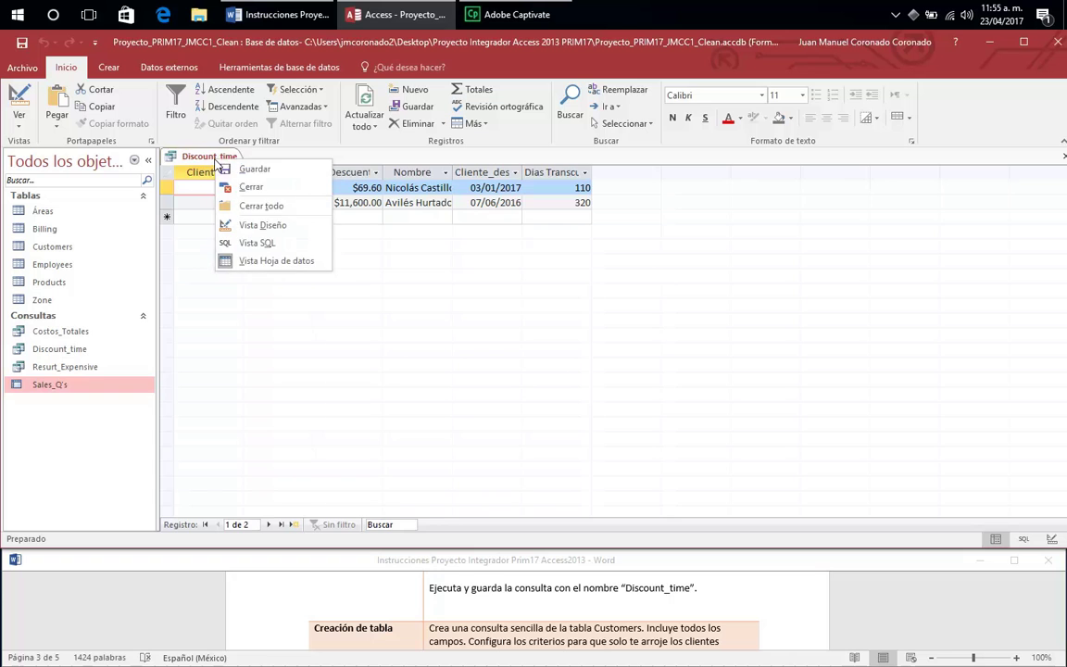
click(246, 187)
click(654, 609)
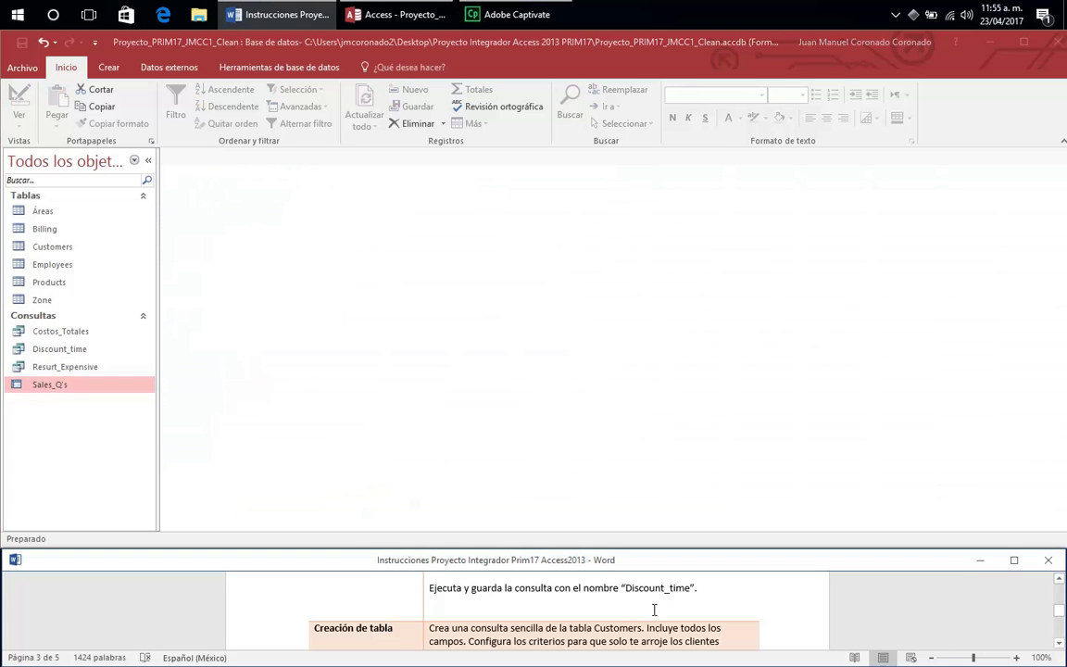
click(1059, 643)
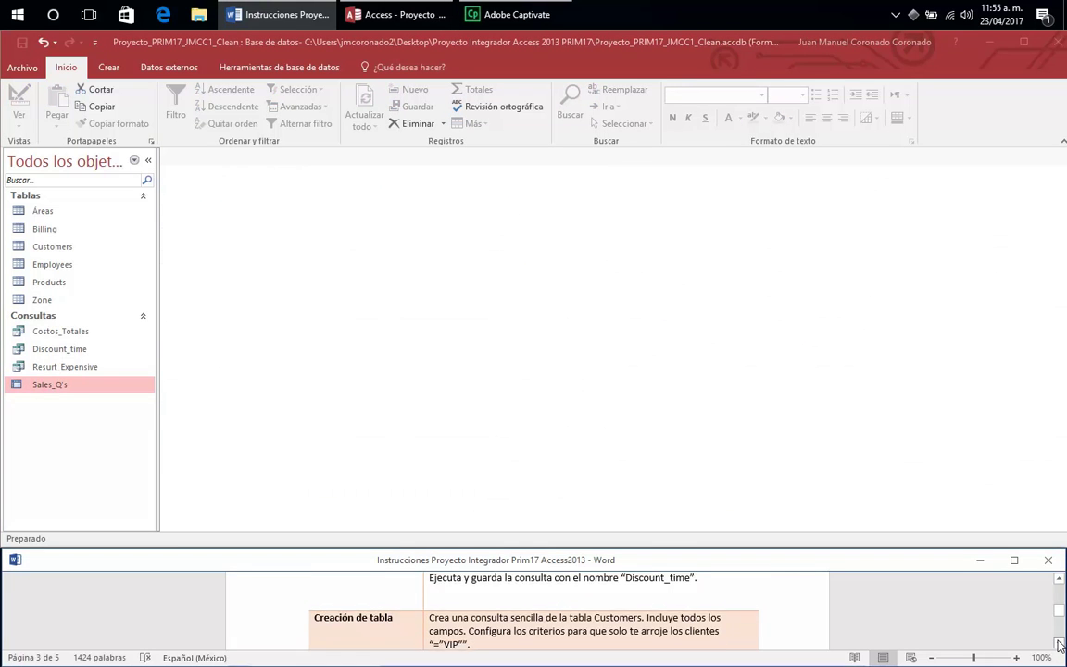
click(1059, 644)
click(1059, 645)
click(1059, 645)
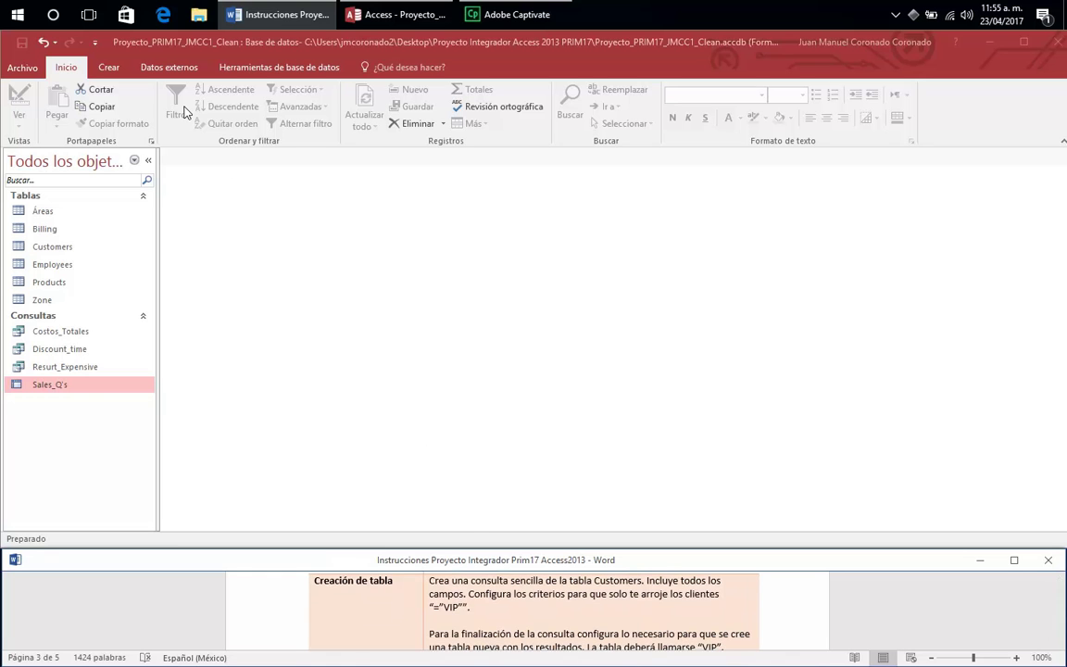
Step: Back in Access, start a new query in design view based on the Customers table
click(119, 70)
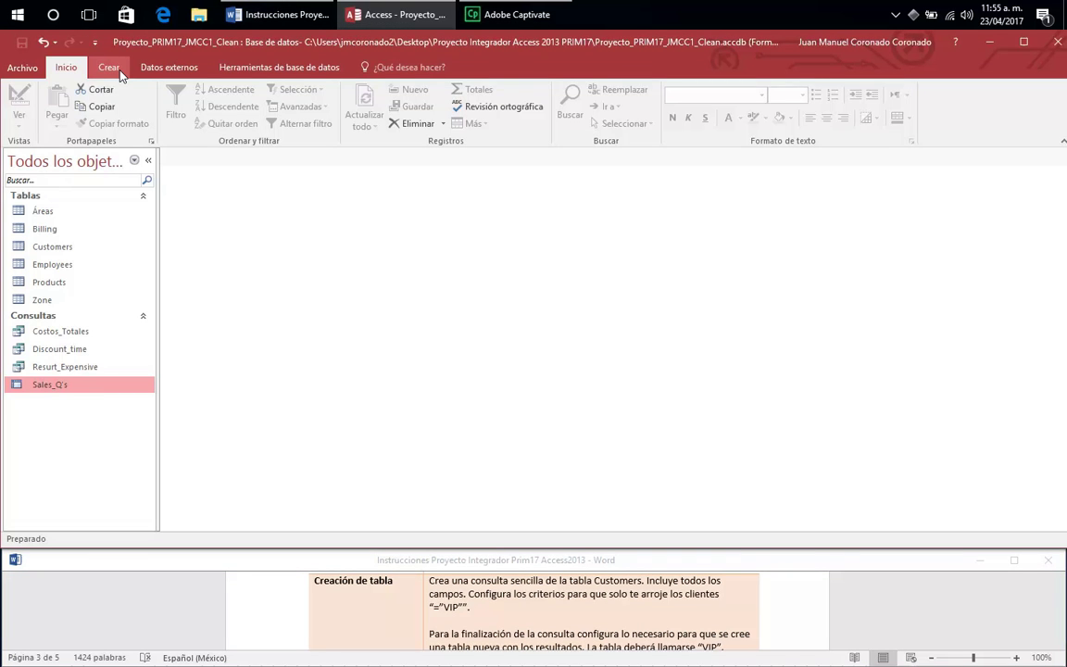
click(109, 67)
click(265, 119)
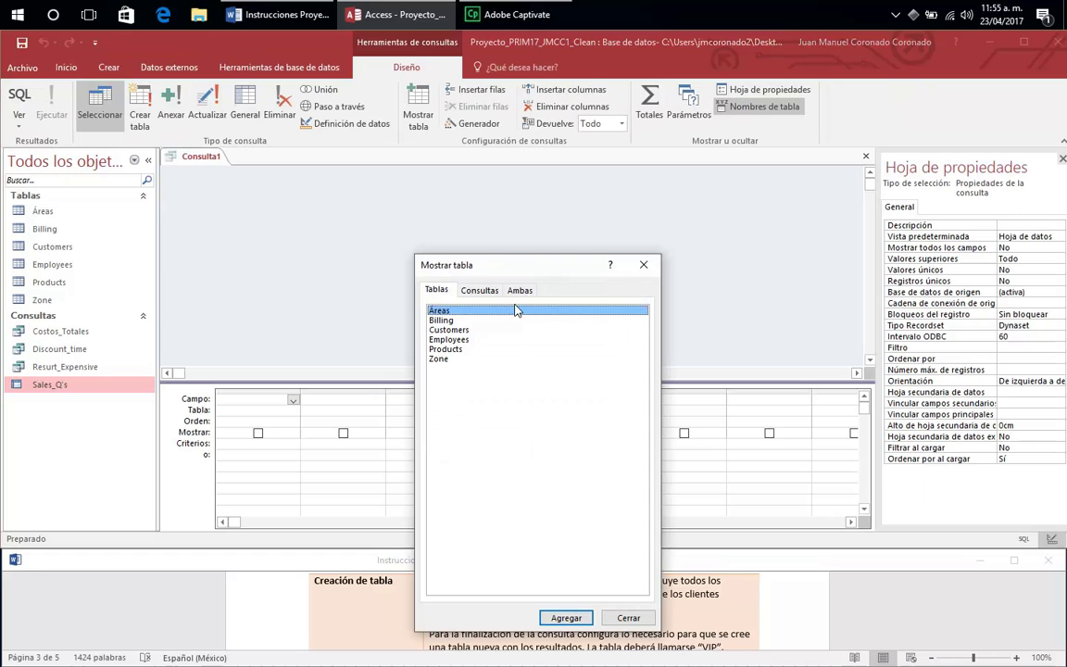
double_click(453, 331)
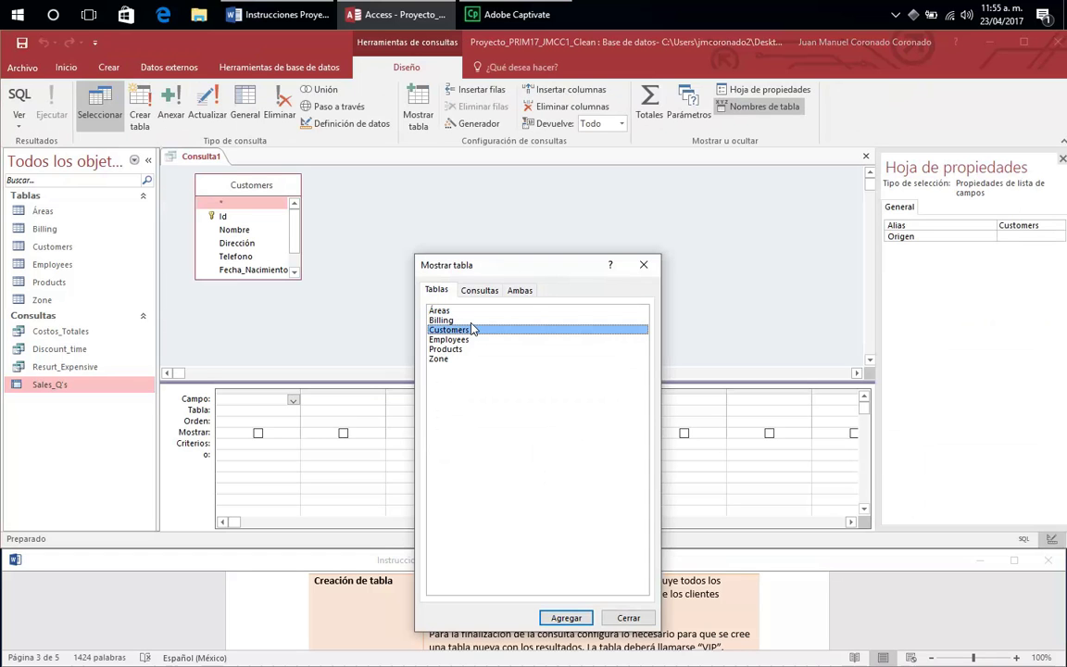
click(643, 266)
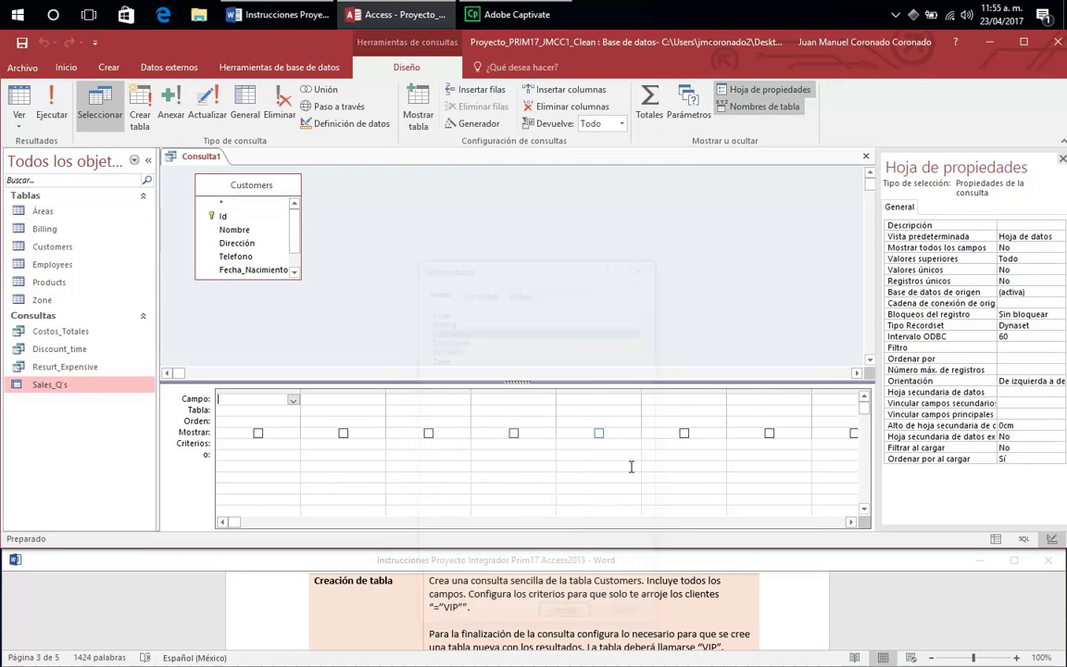
Step: Add Id, Nombre, Dirección, Telefono, Fecha_Nacimiento, Cliente_desde and Tipo_cliente from Customers to the query grid
double_click(222, 215)
double_click(231, 230)
double_click(229, 243)
double_click(235, 257)
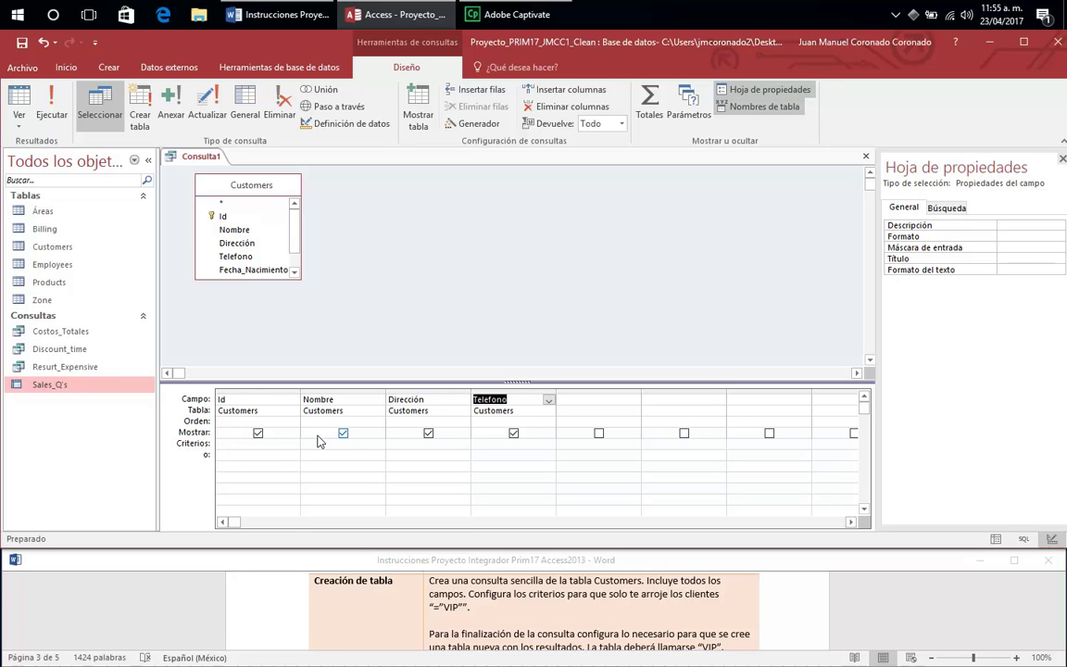
scroll(278, 243, down, 1)
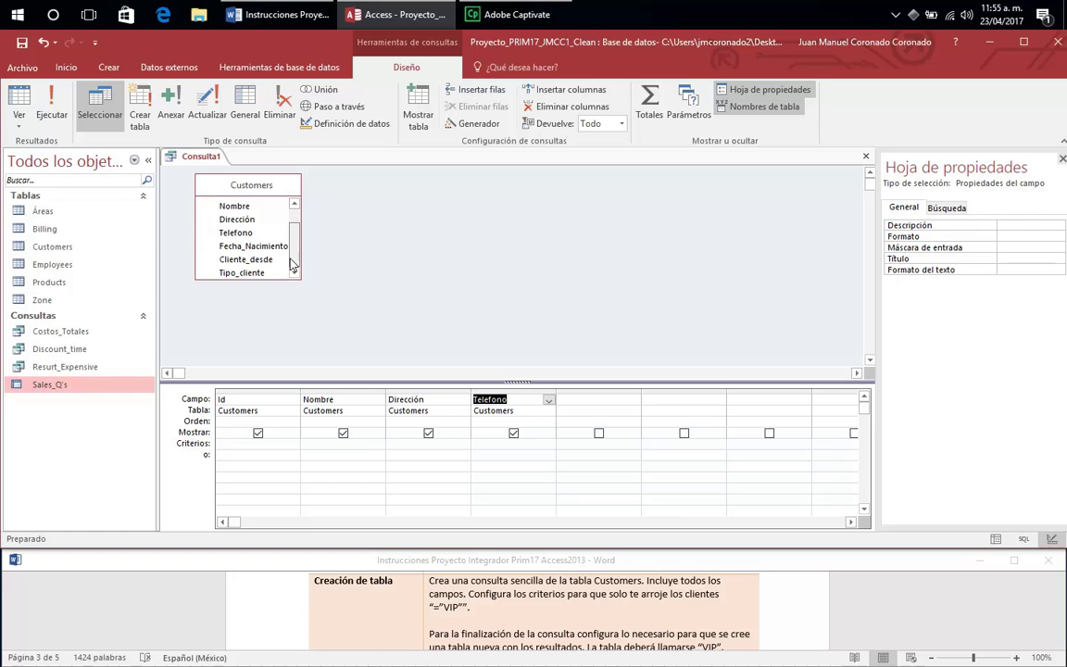
double_click(248, 246)
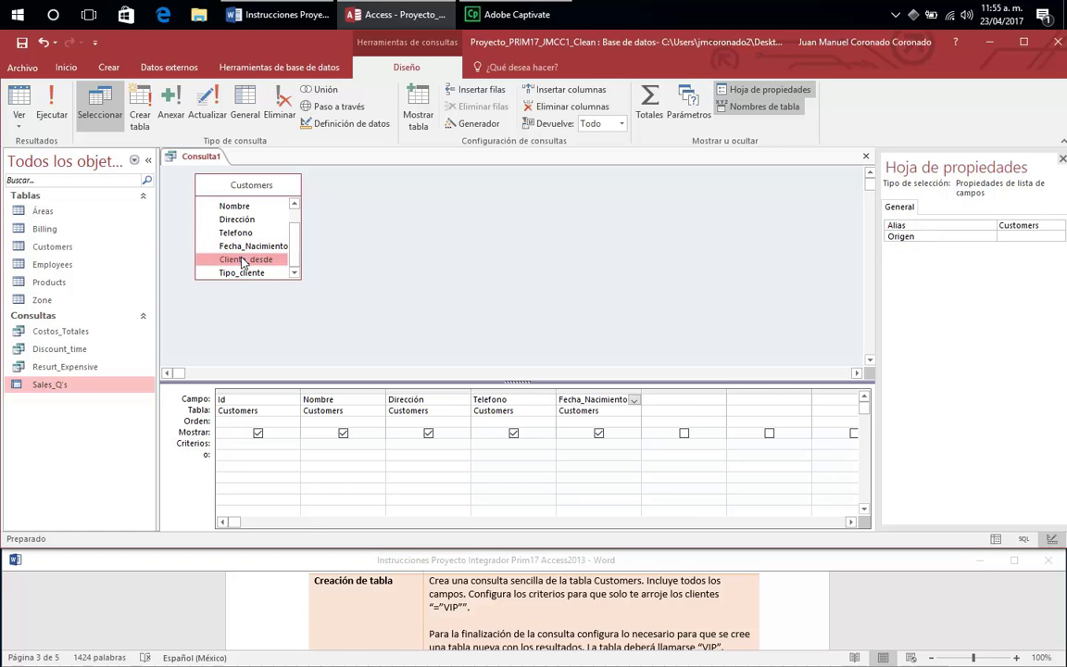
double_click(246, 260)
double_click(241, 272)
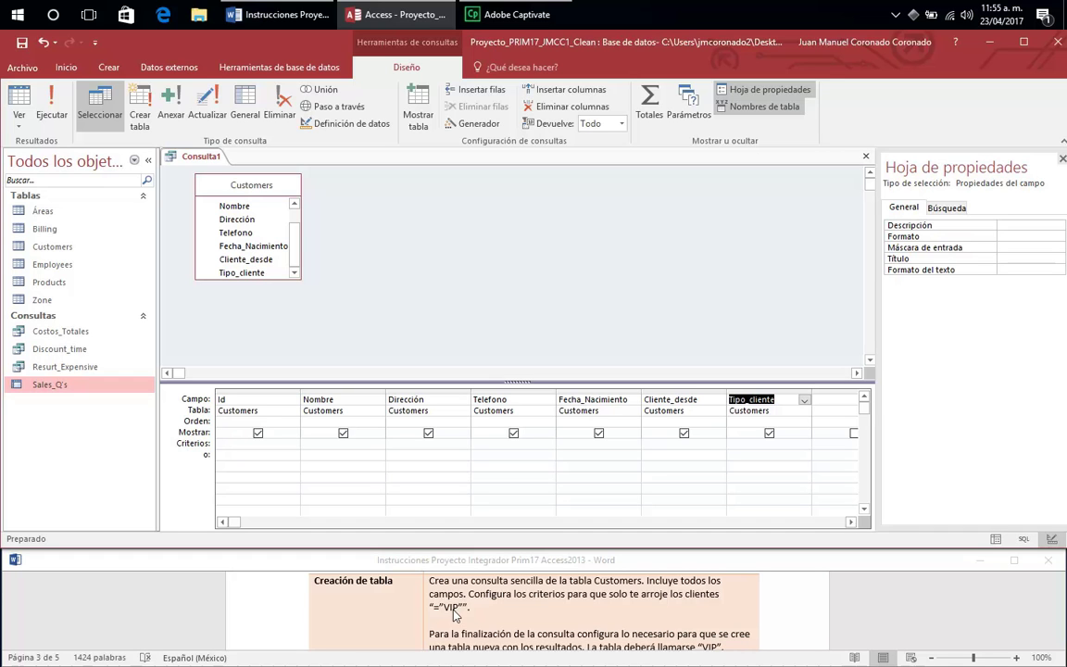
Step: Set the criterion for the Tipo_cliente field to ="VIP"
click(774, 444)
text(=VIP)
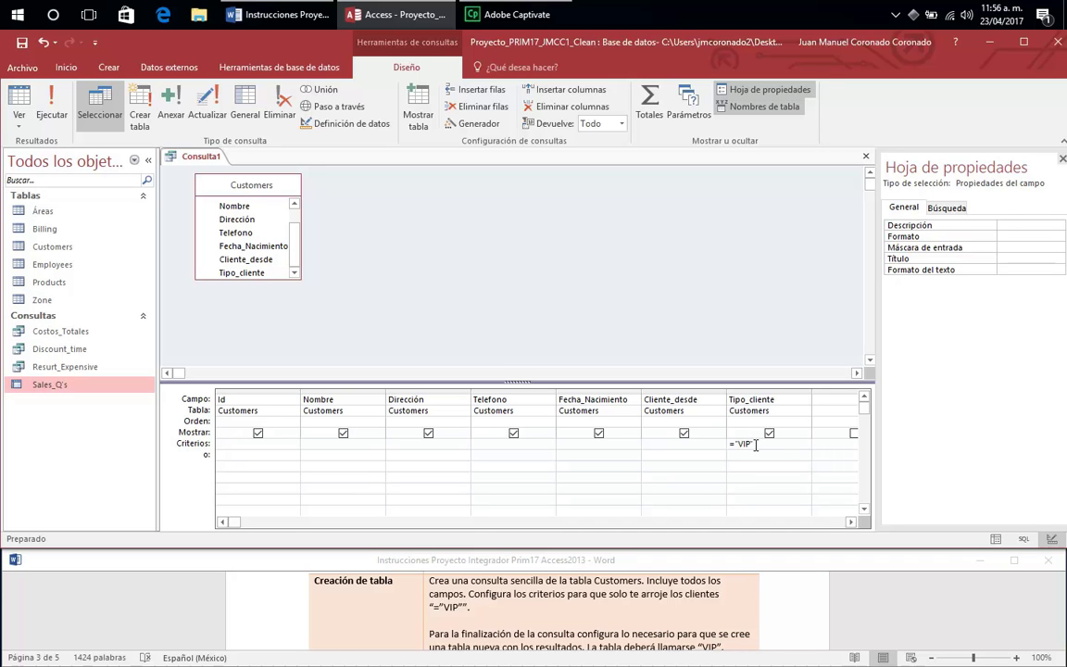
text(")
Step: Following the Word instructions, convert the query to a make-table query for a table named VIP in the active database, and run it
click(602, 622)
scroll(617, 625, down, 2)
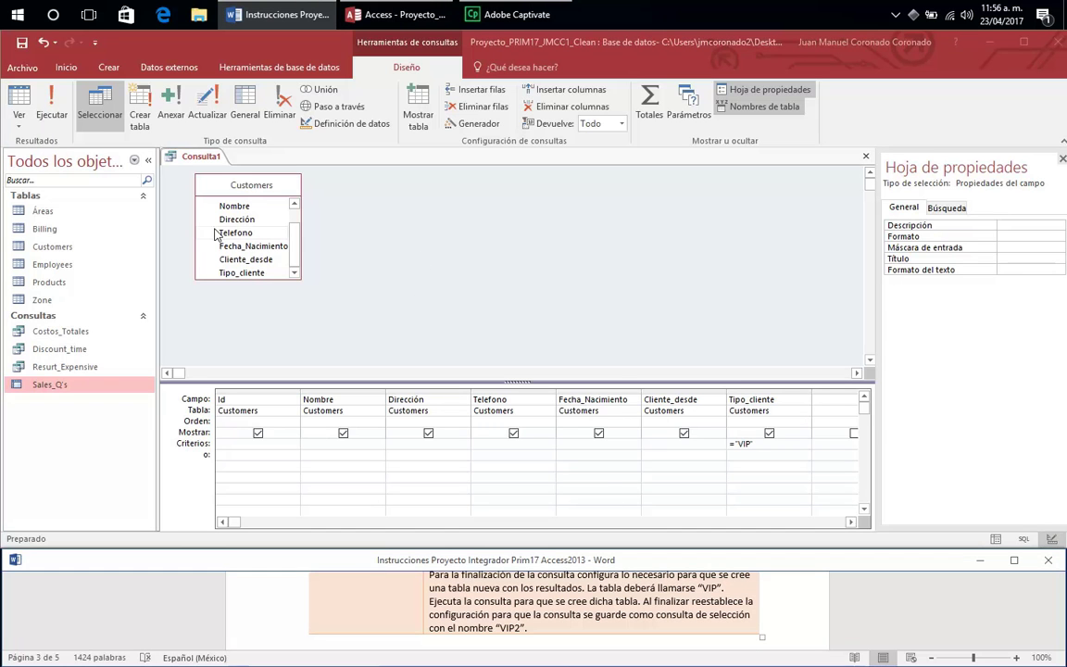
click(145, 108)
click(143, 108)
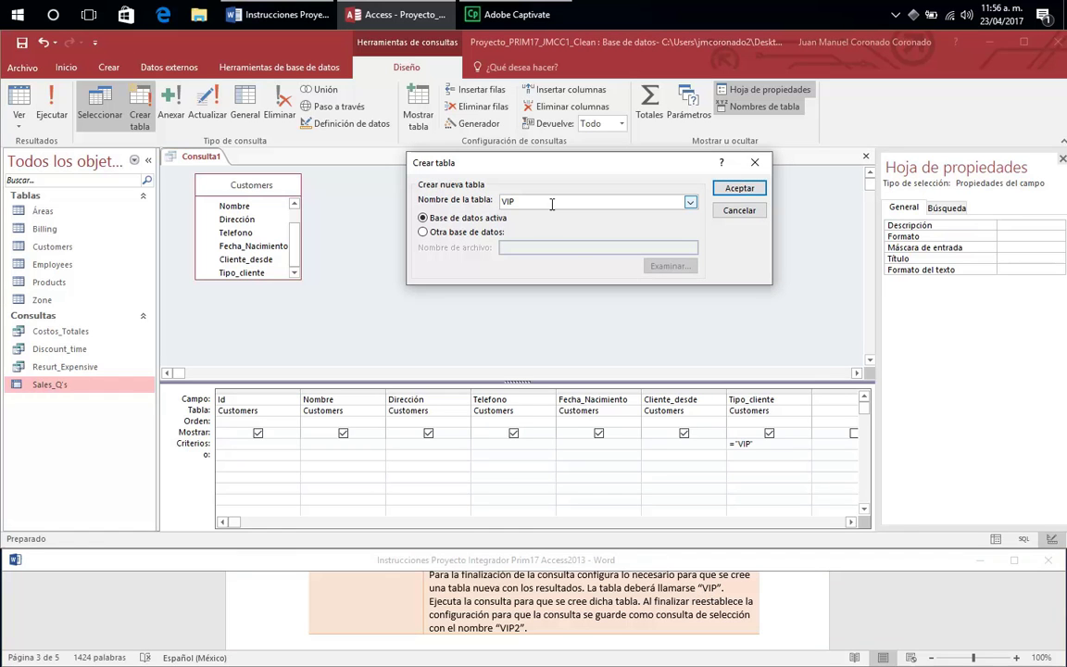
click(738, 189)
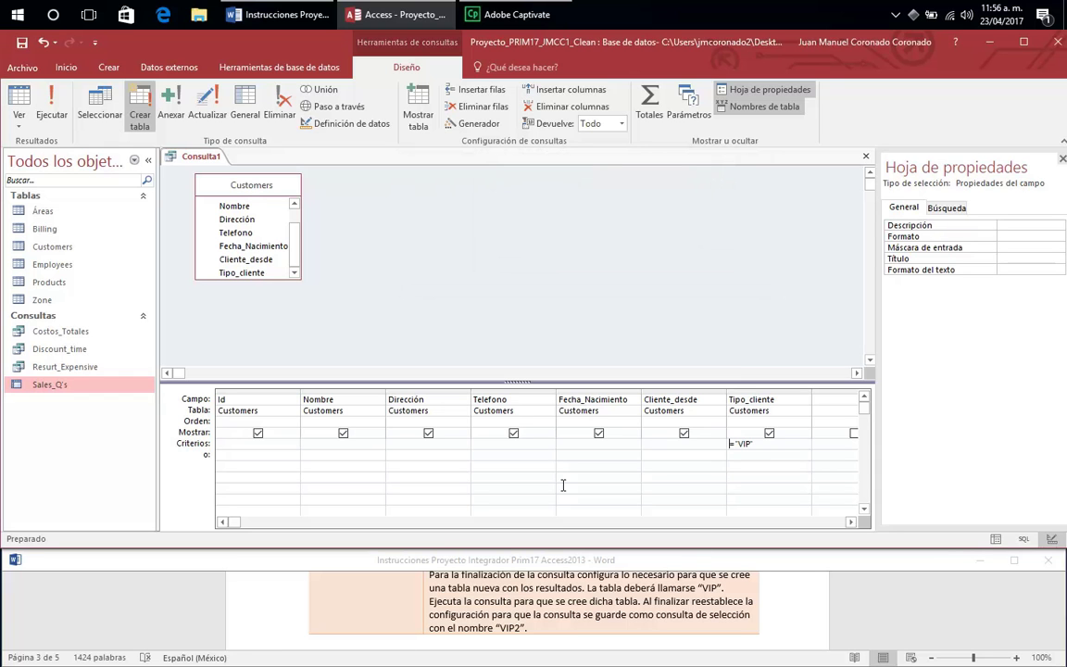
click(45, 102)
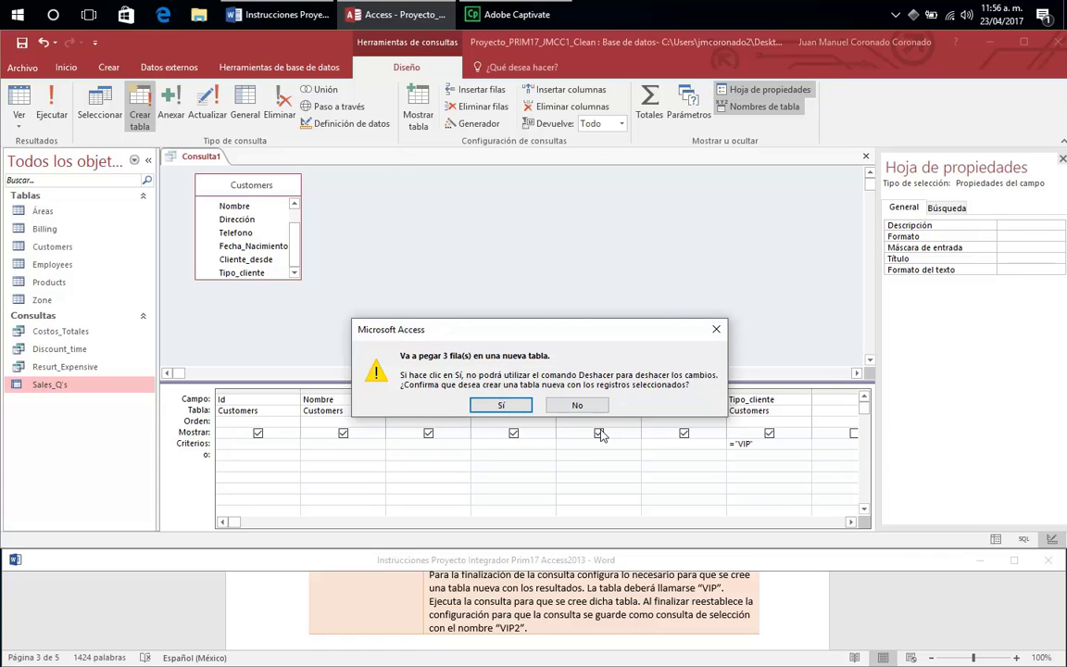
click(500, 404)
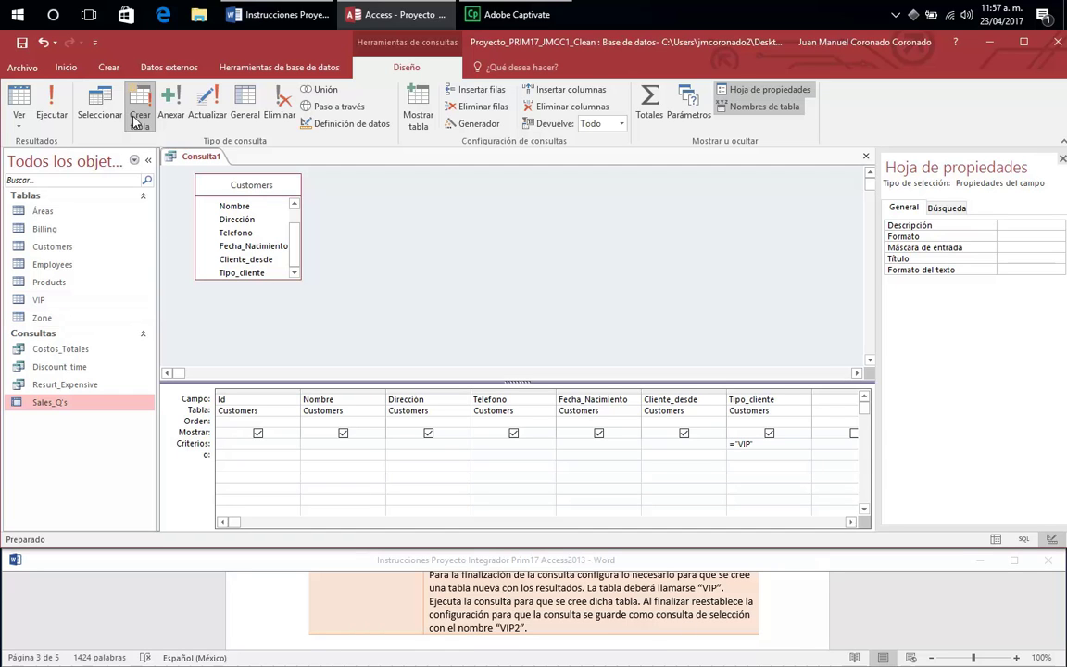
Step: Restore the query to a selection query and save it under the name VIP2
click(102, 109)
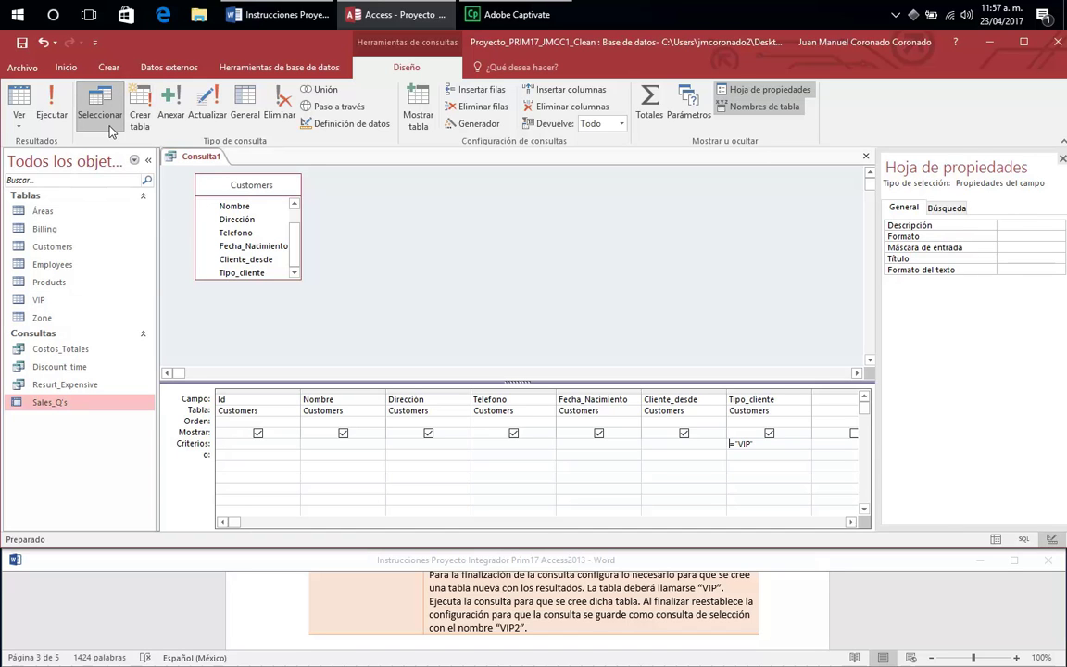
right_click(181, 153)
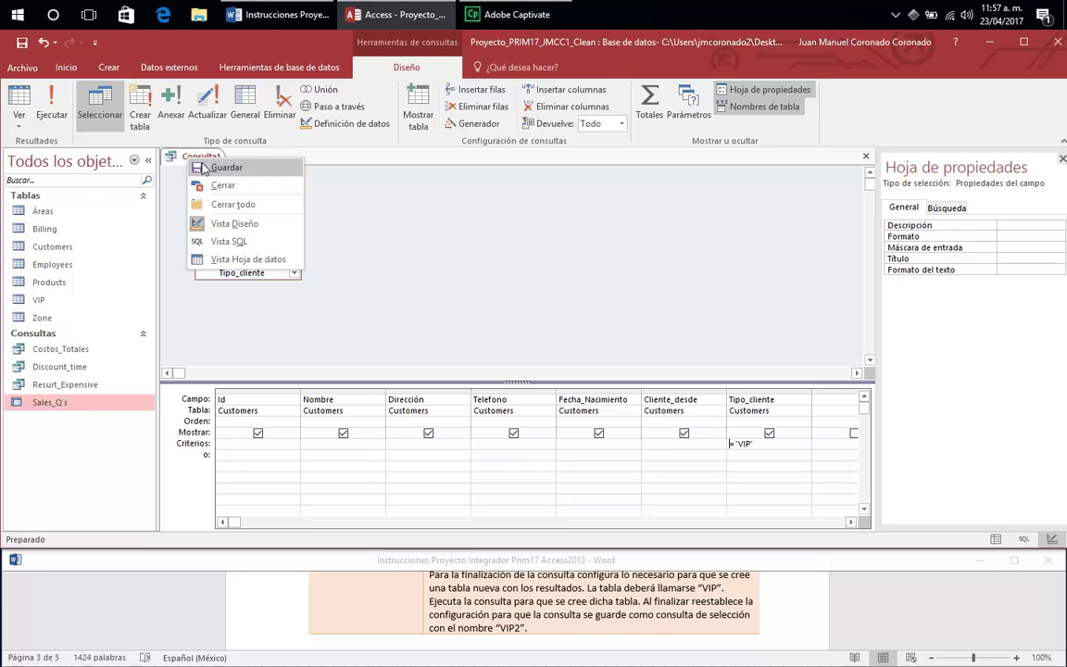
click(194, 167)
text(VIP2)
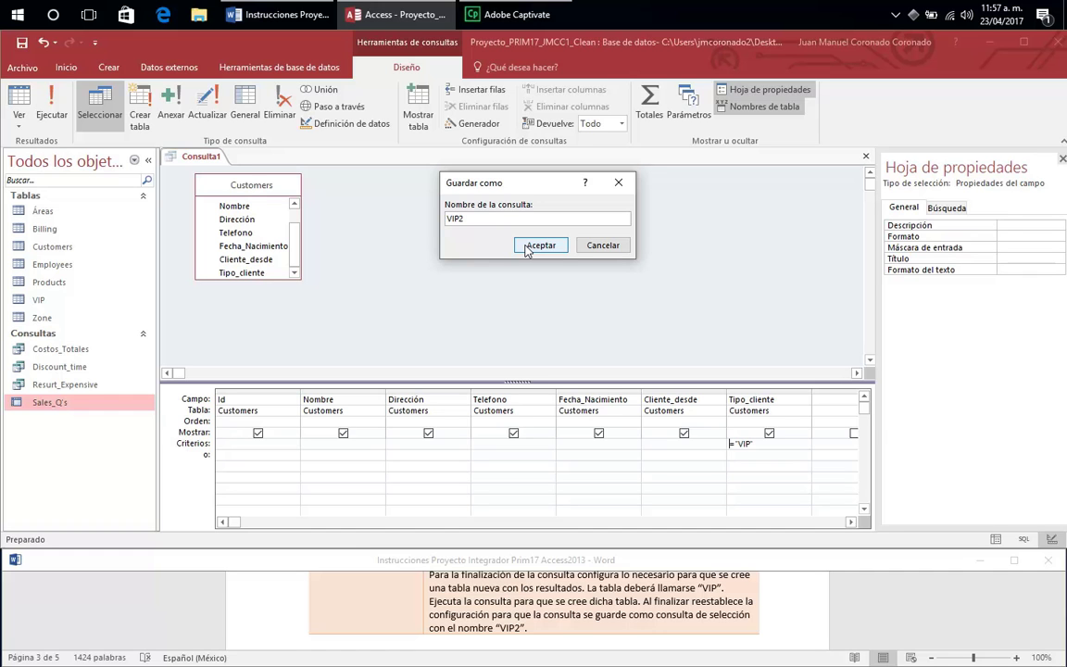
click(533, 246)
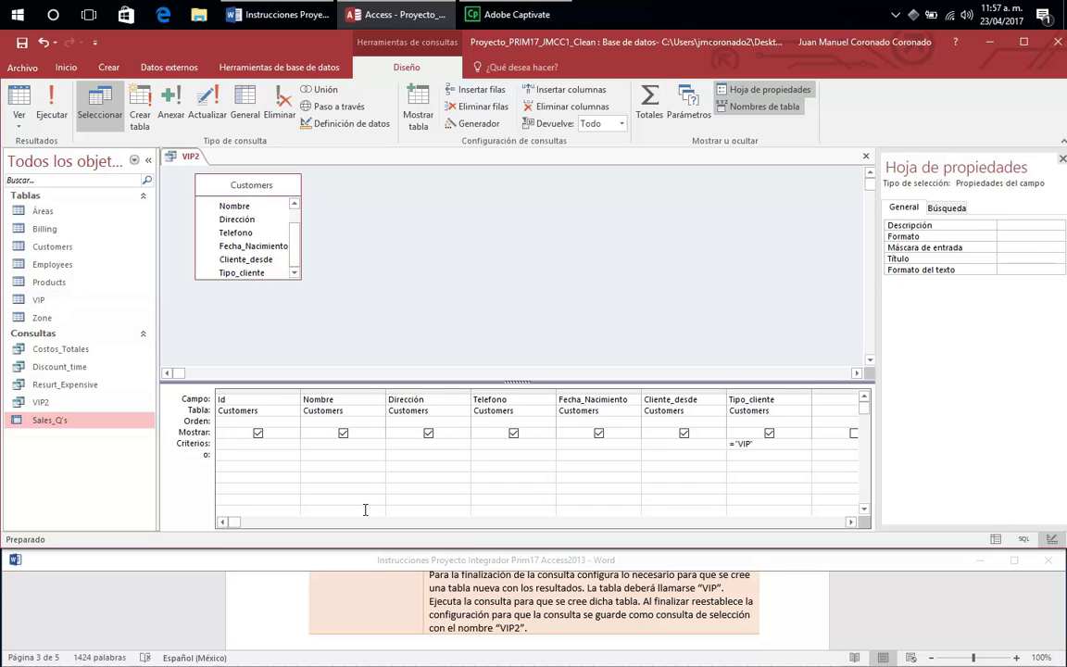
Step: Read the Formulario Asistente instructions in the Formularios section of the Word document
click(903, 565)
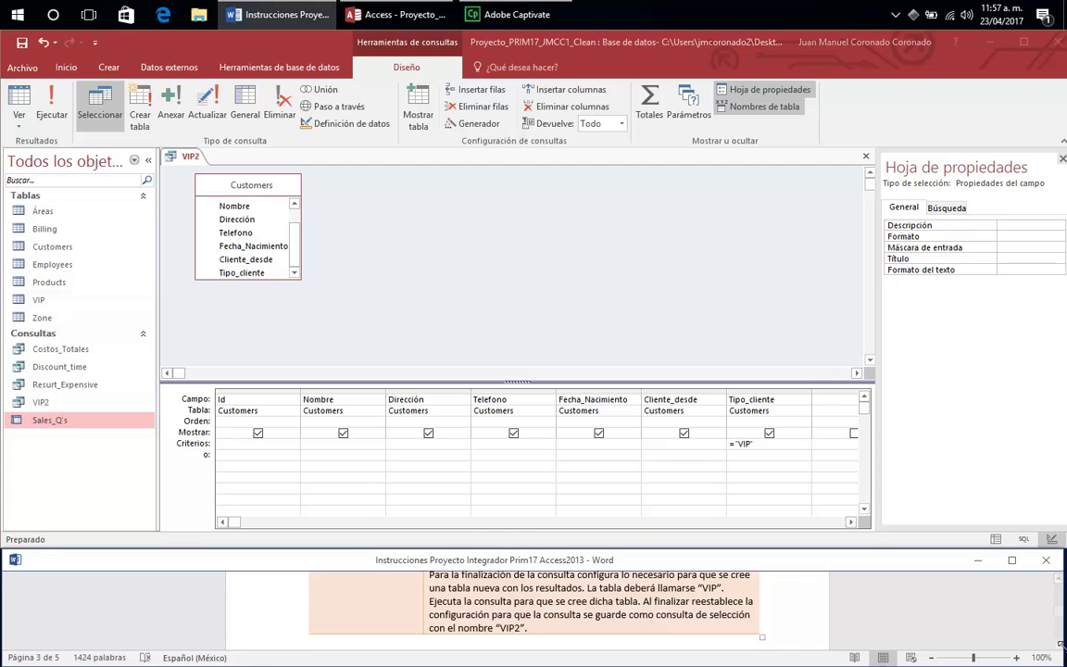
scroll(1056, 628, down, 2)
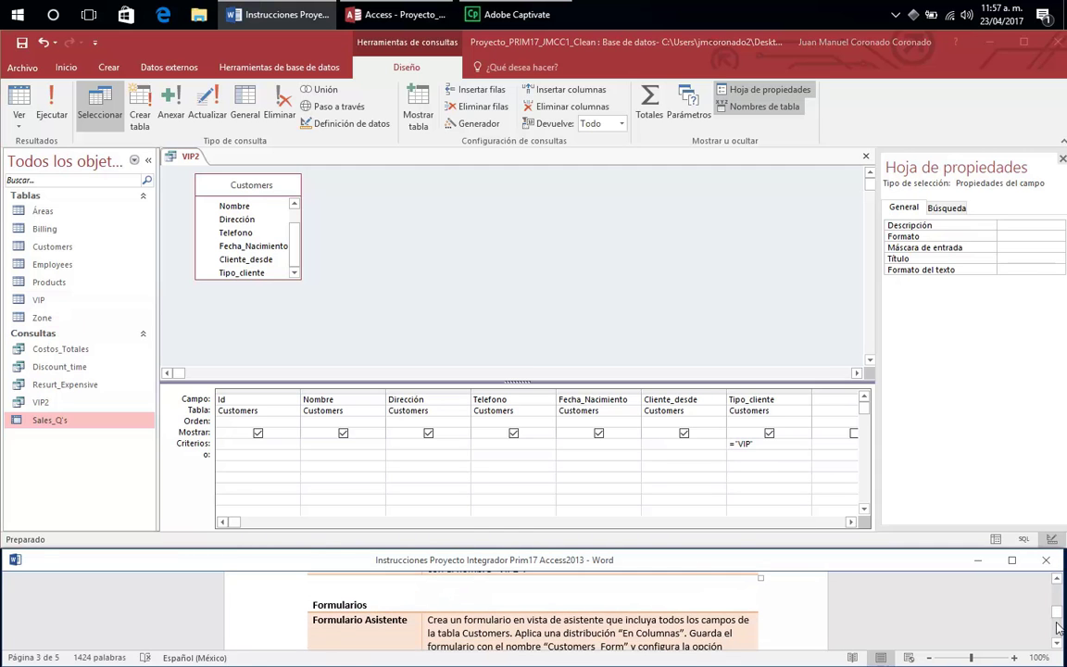